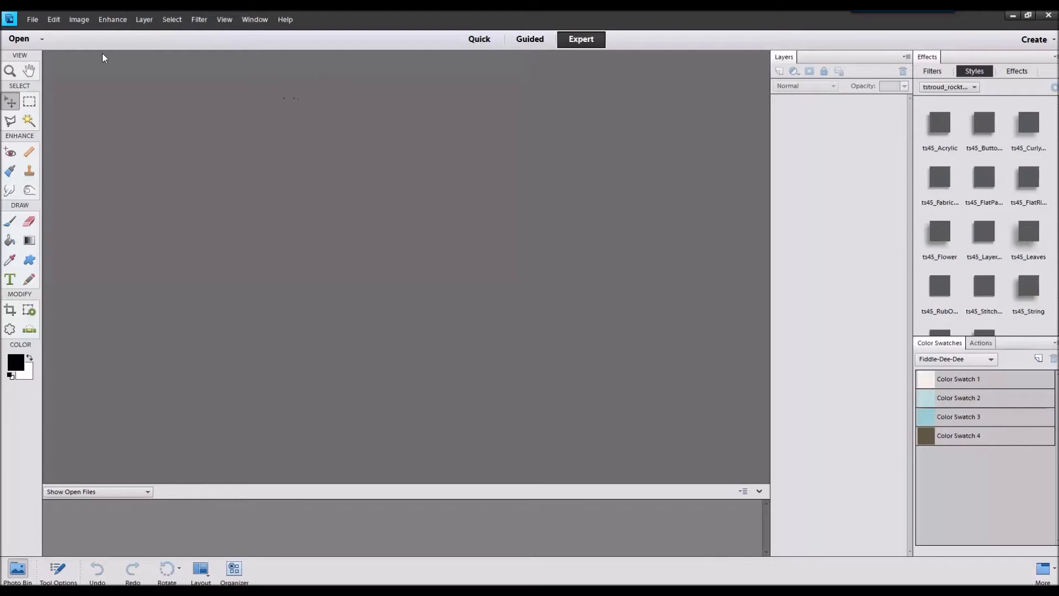
- Create a blank transparent RGB document 24 inches wide by 12 inches high at 300 pixels per inch
{"action": "left_click", "coordinate": [32, 23]}
{"action": "mouse_move", "coordinate": [49, 34]}
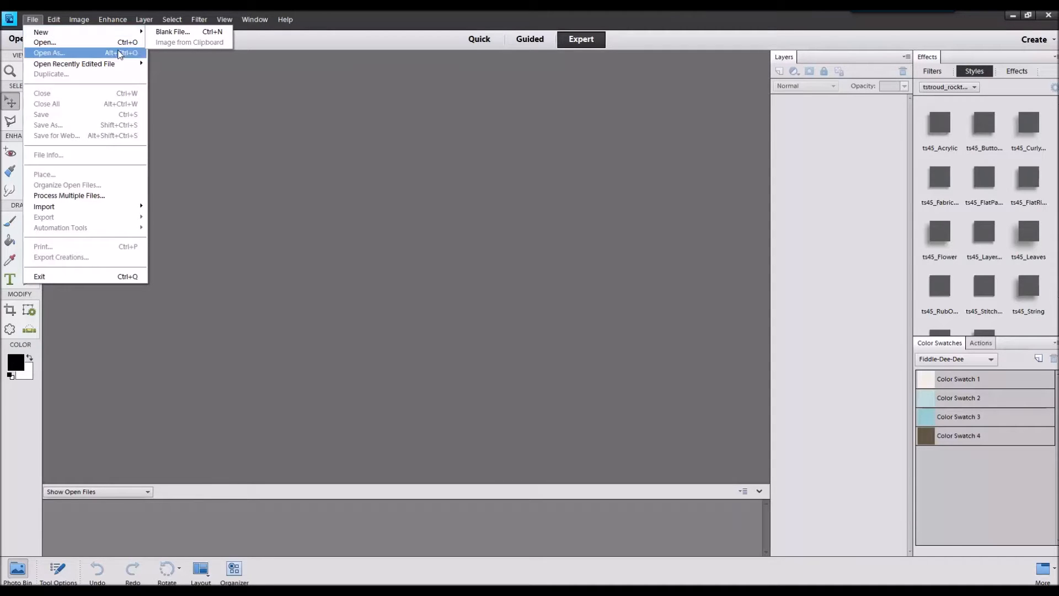
{"action": "mouse_move", "coordinate": [110, 32]}
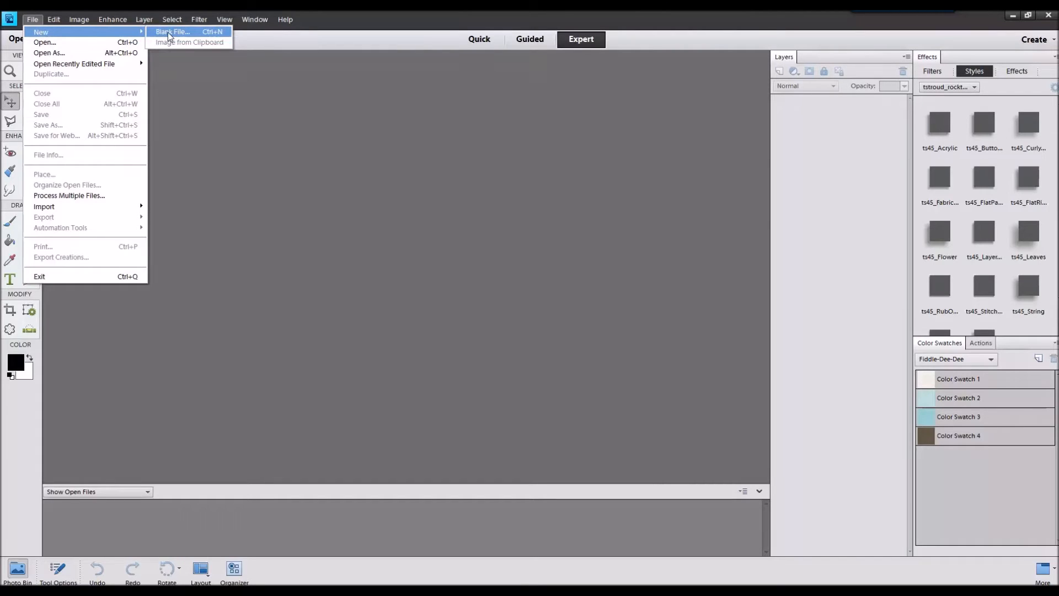
{"action": "left_click", "coordinate": [167, 32]}
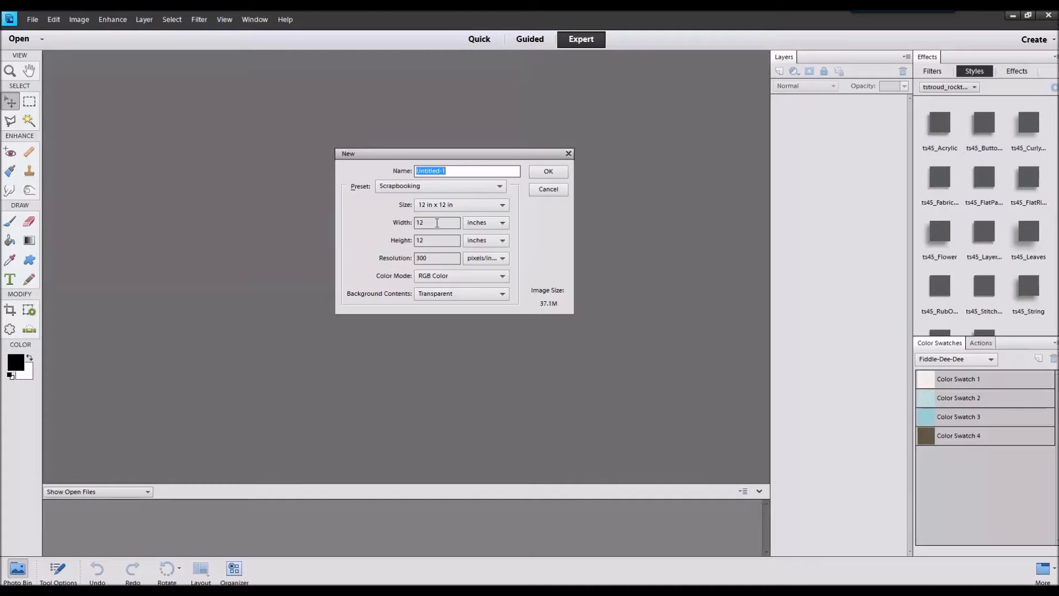
{"action": "double_click", "coordinate": [436, 223]}
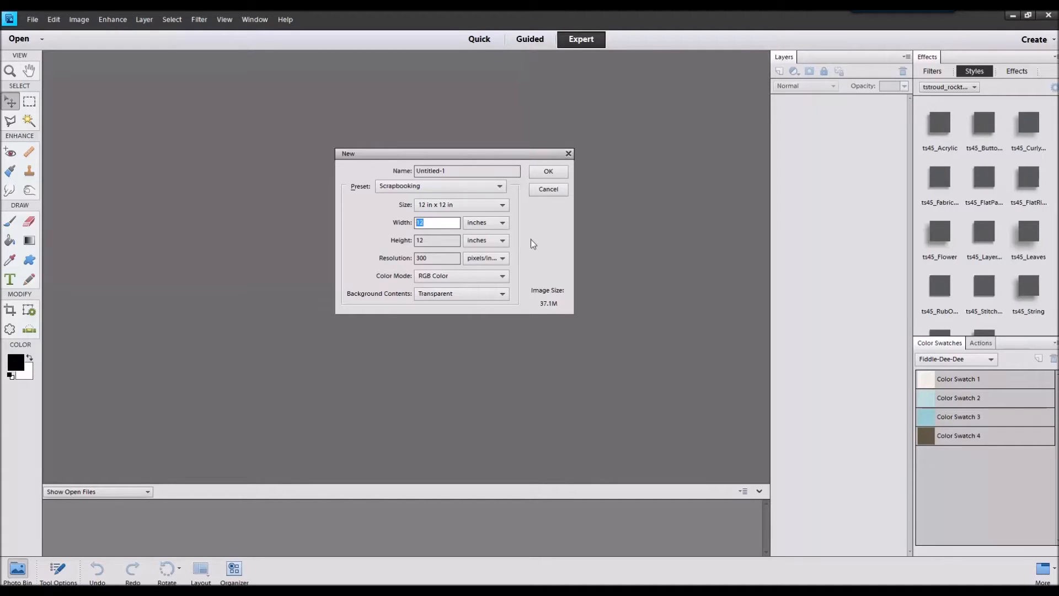
{"action": "type", "text": "24"}
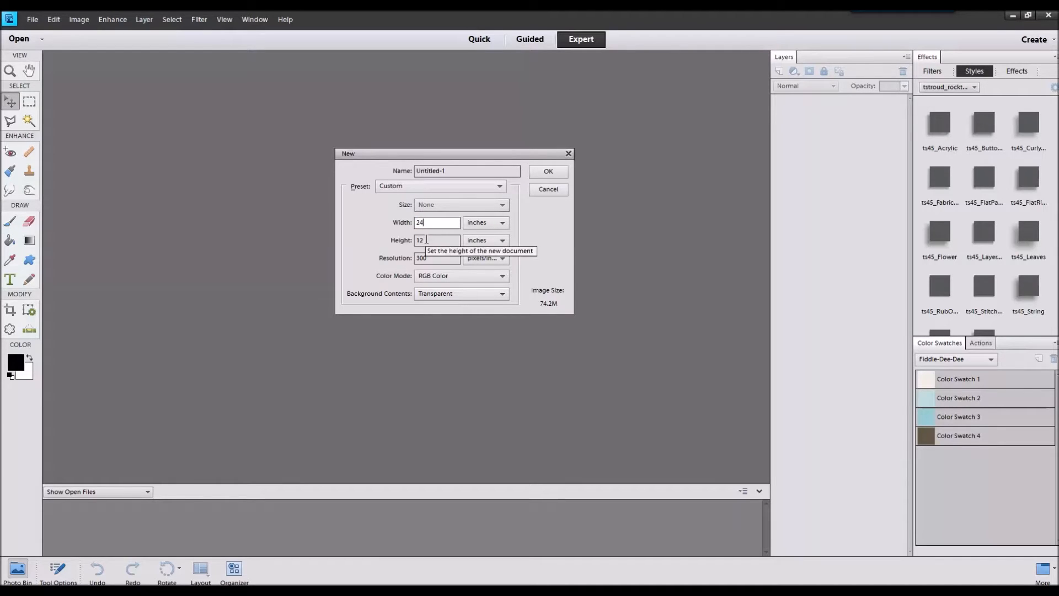
{"action": "left_click", "coordinate": [548, 172]}
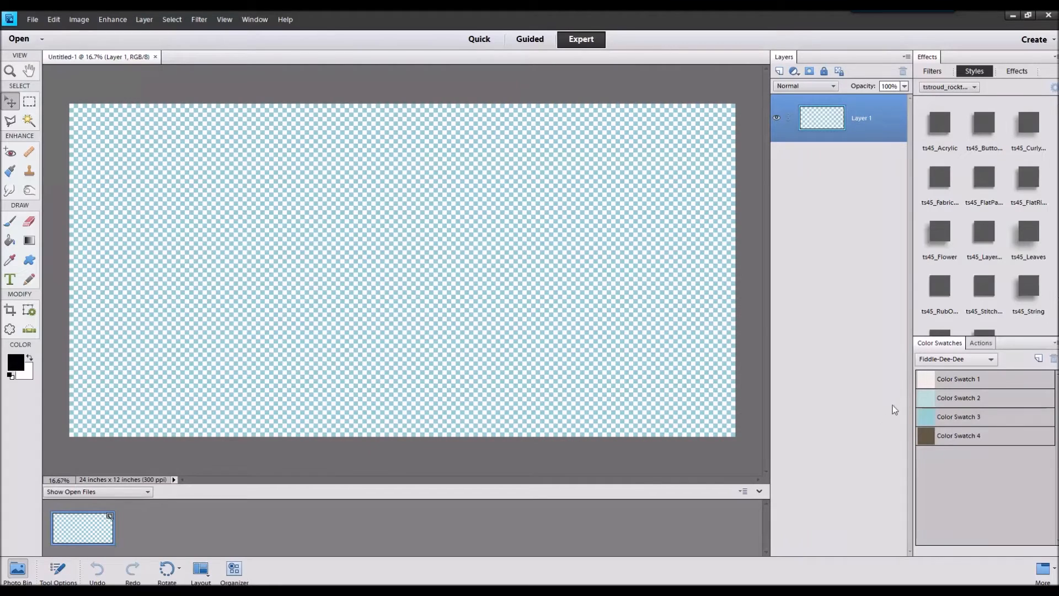
- Add a solid color fill layer using the off-white Color Swatch 1 from the Fiddle-Dee-Dee swatches
{"action": "left_click", "coordinate": [932, 378]}
{"action": "left_click", "coordinate": [794, 71]}
{"action": "left_click", "coordinate": [797, 87]}
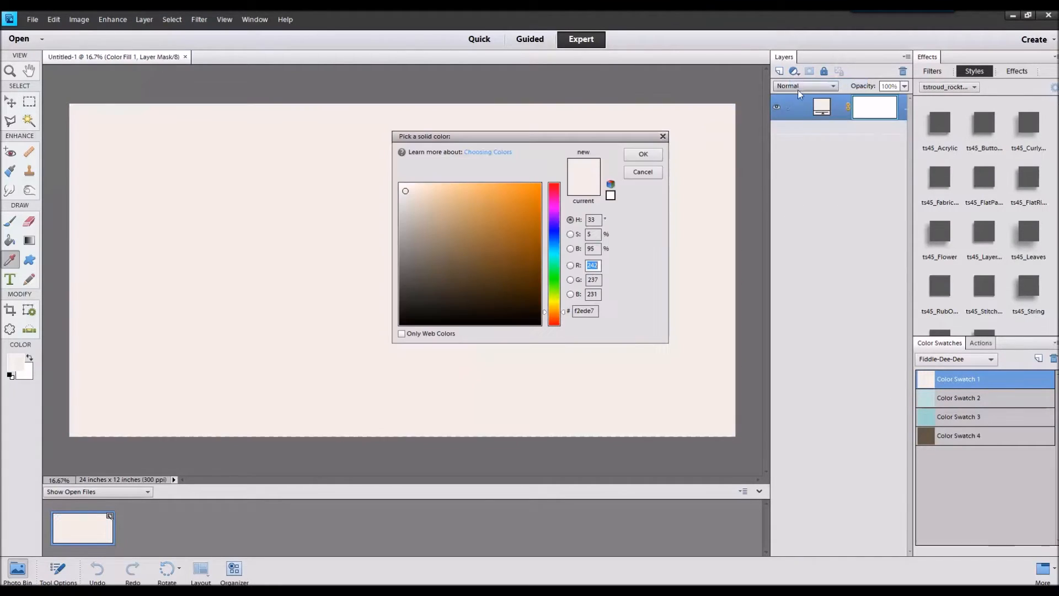
{"action": "left_click", "coordinate": [653, 157]}
- Simplify the color fill layer and rename it "background paper"
{"action": "right_click", "coordinate": [838, 113]}
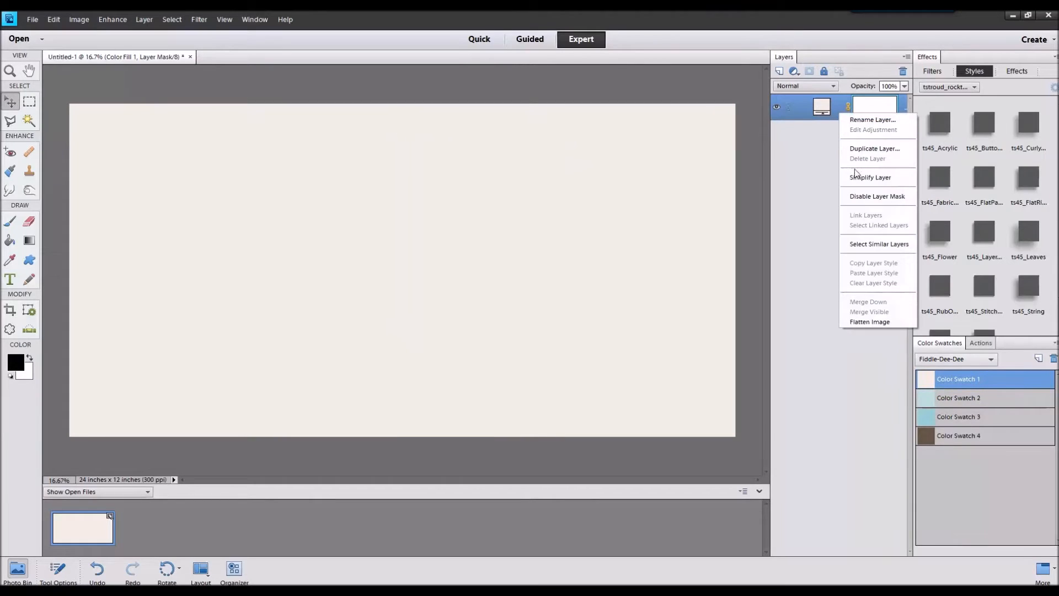
{"action": "left_click", "coordinate": [855, 176]}
{"action": "double_click", "coordinate": [867, 118]}
{"action": "type", "text": "background paper"}
{"action": "key", "text": "Return"}
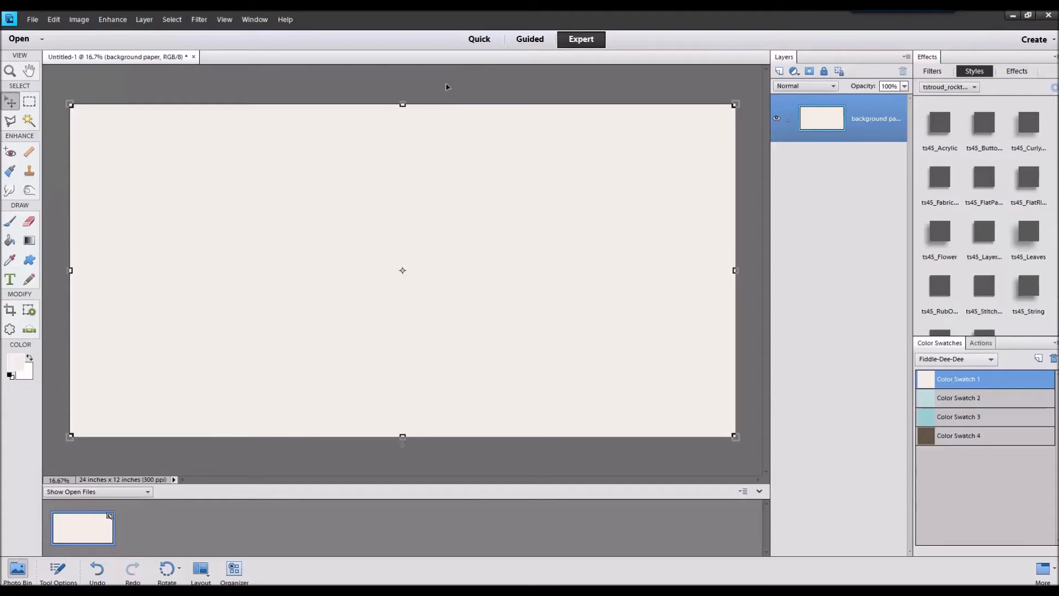
- Add a vertical guide at the 12 inch position to divide the canvas into two pages
{"action": "left_click", "coordinate": [222, 21]}
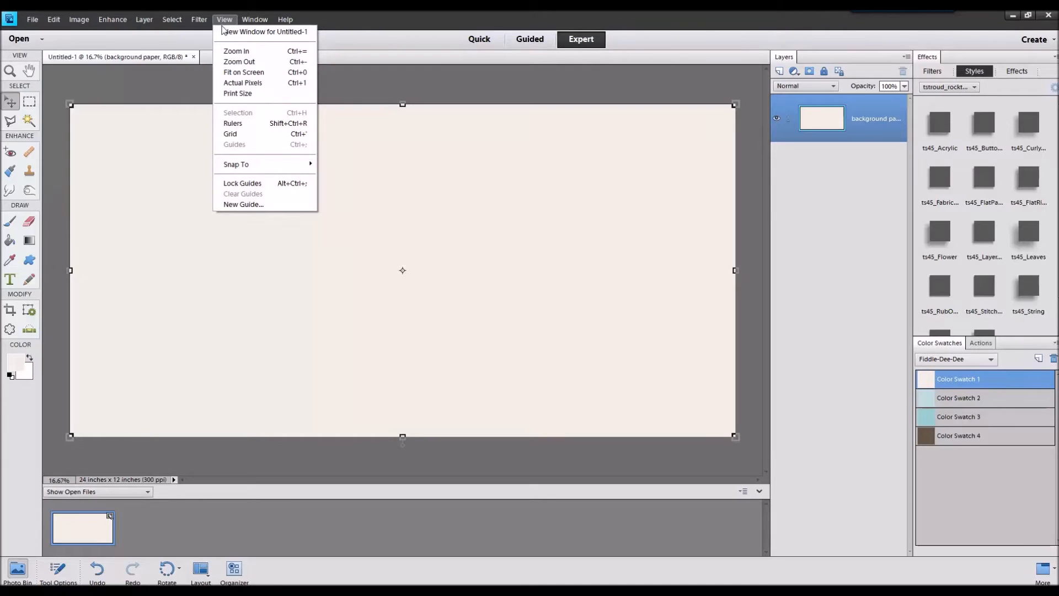
{"action": "left_click", "coordinate": [242, 204]}
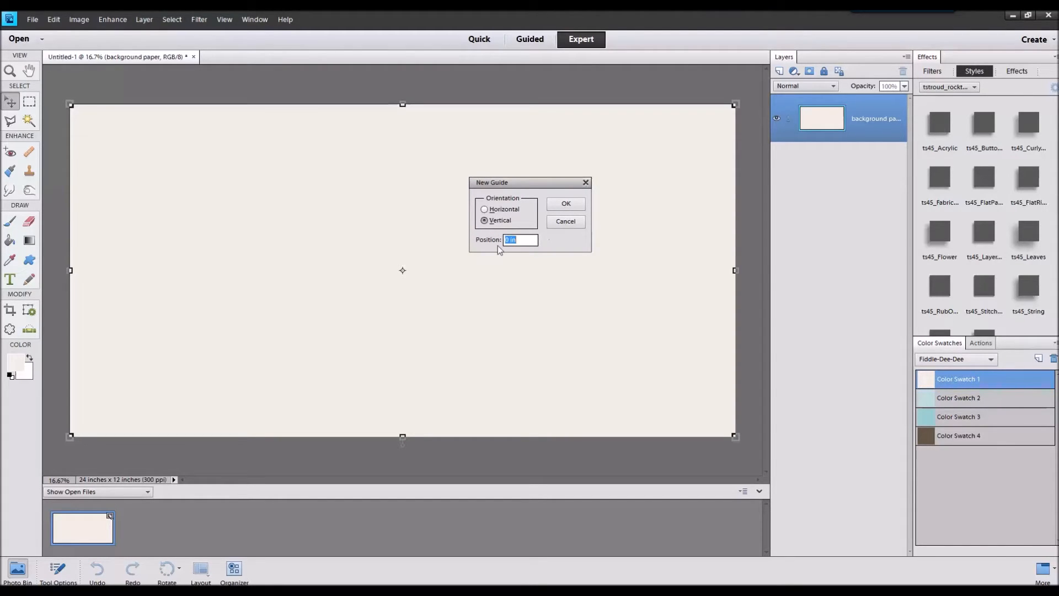
{"action": "type", "text": "12"}
{"action": "left_click", "coordinate": [564, 204]}
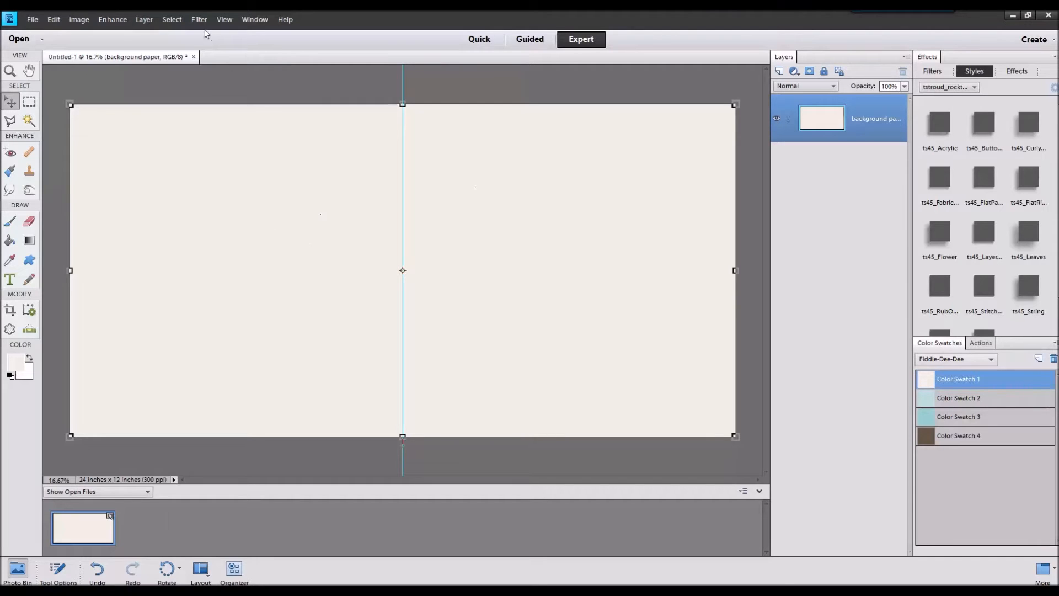
- Show and hide the rulers around the canvas twice to check the guide's position
{"action": "left_click", "coordinate": [231, 21]}
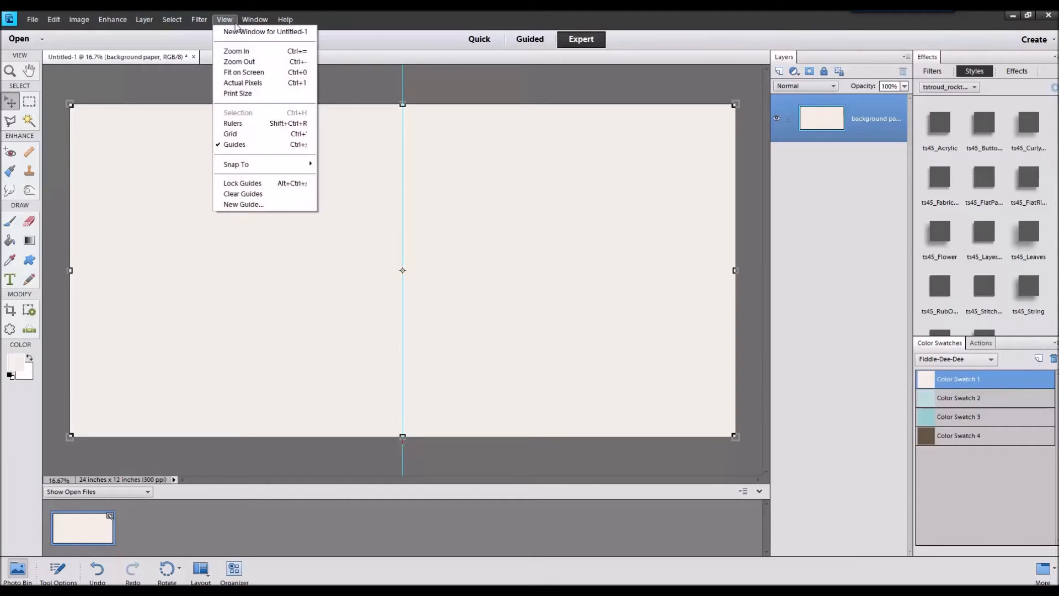
{"action": "left_click", "coordinate": [245, 124]}
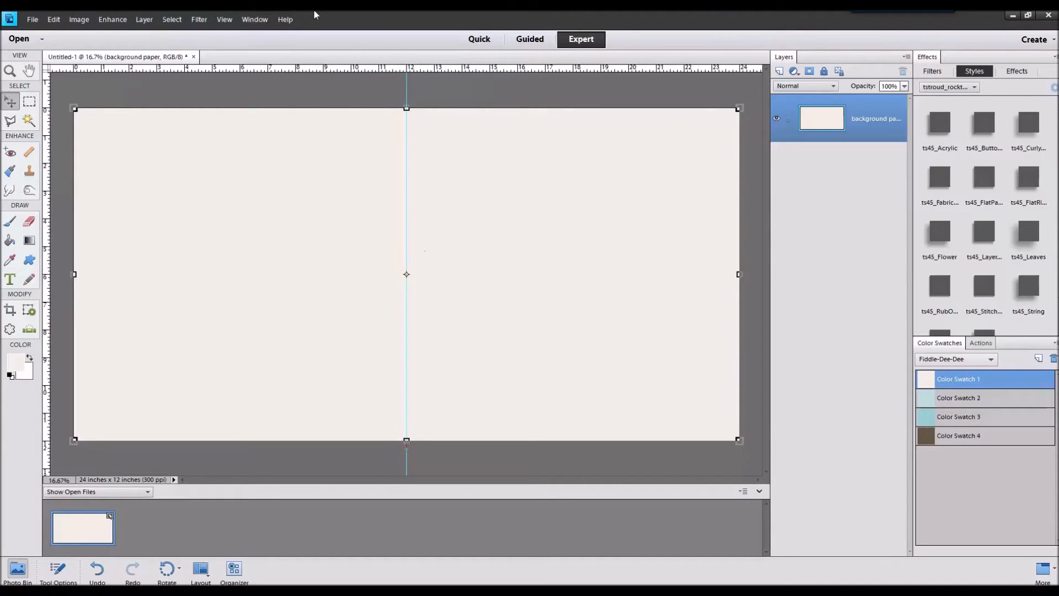
{"action": "left_click", "coordinate": [225, 20]}
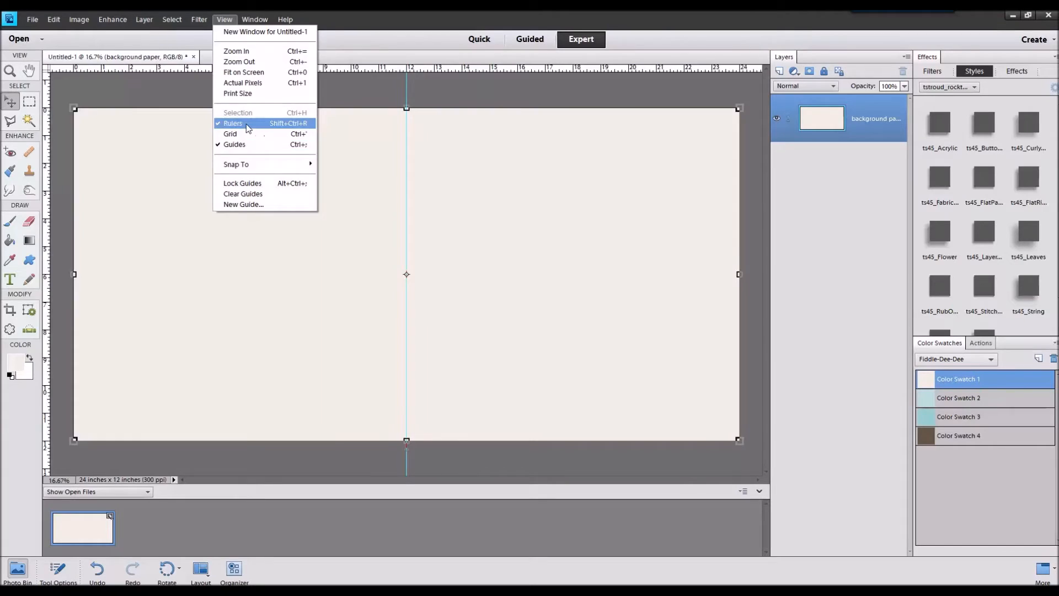
{"action": "left_click", "coordinate": [248, 125]}
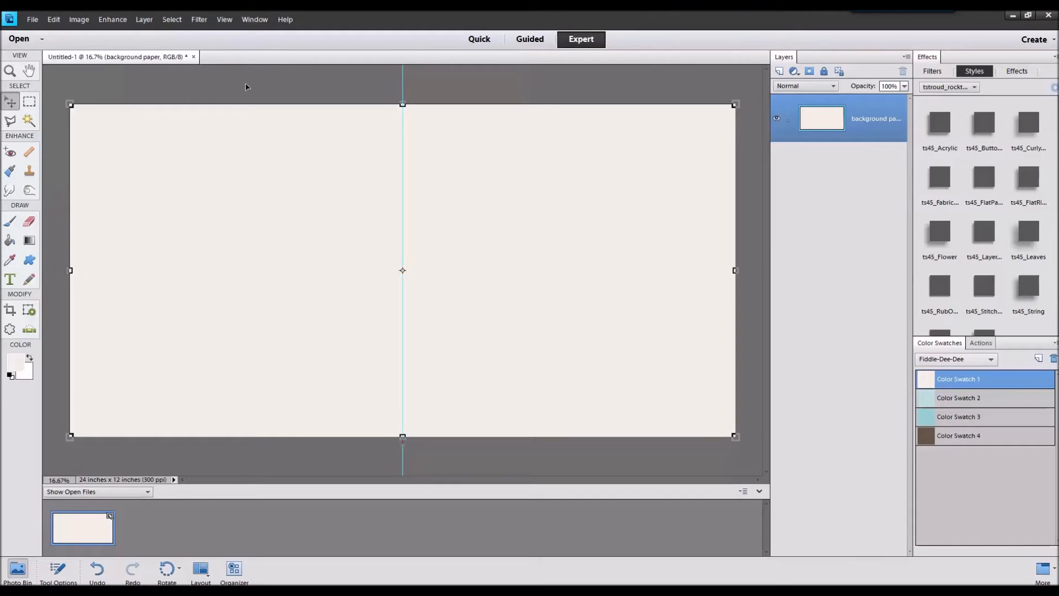
{"action": "left_click", "coordinate": [222, 19]}
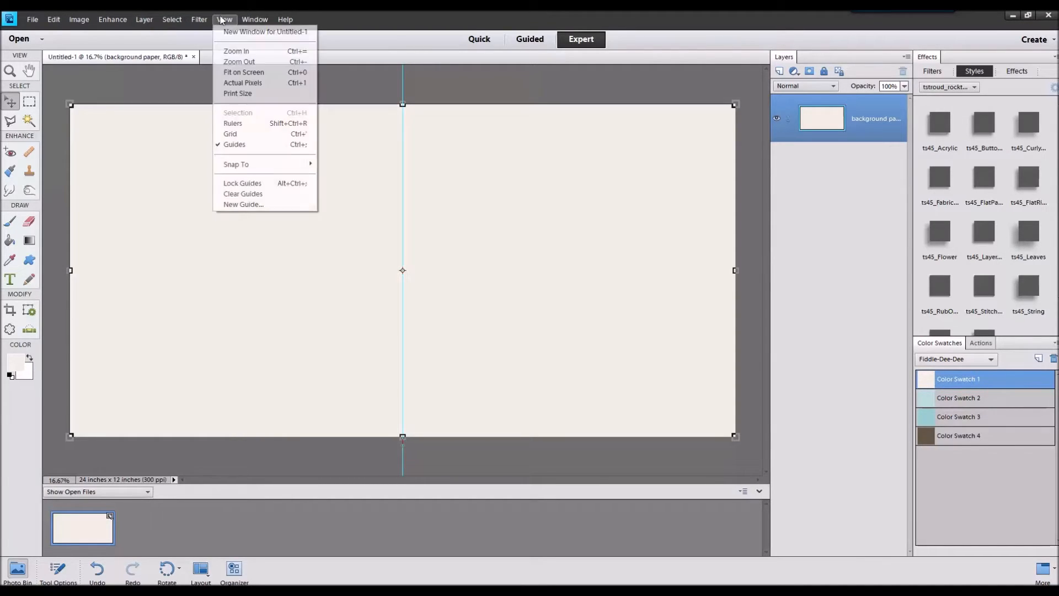
{"action": "left_click", "coordinate": [230, 125]}
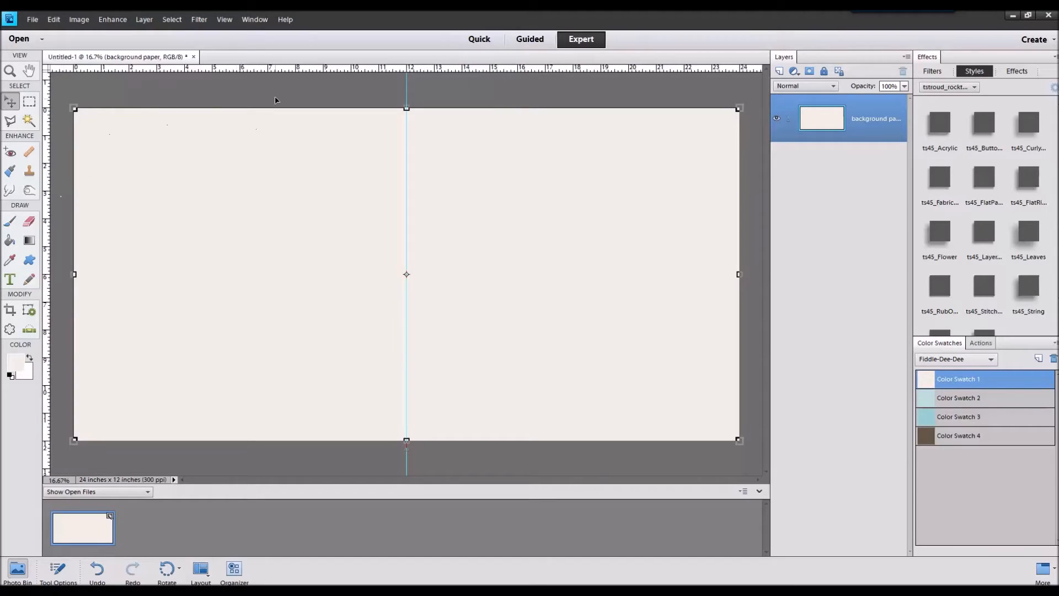
{"action": "left_click", "coordinate": [222, 19]}
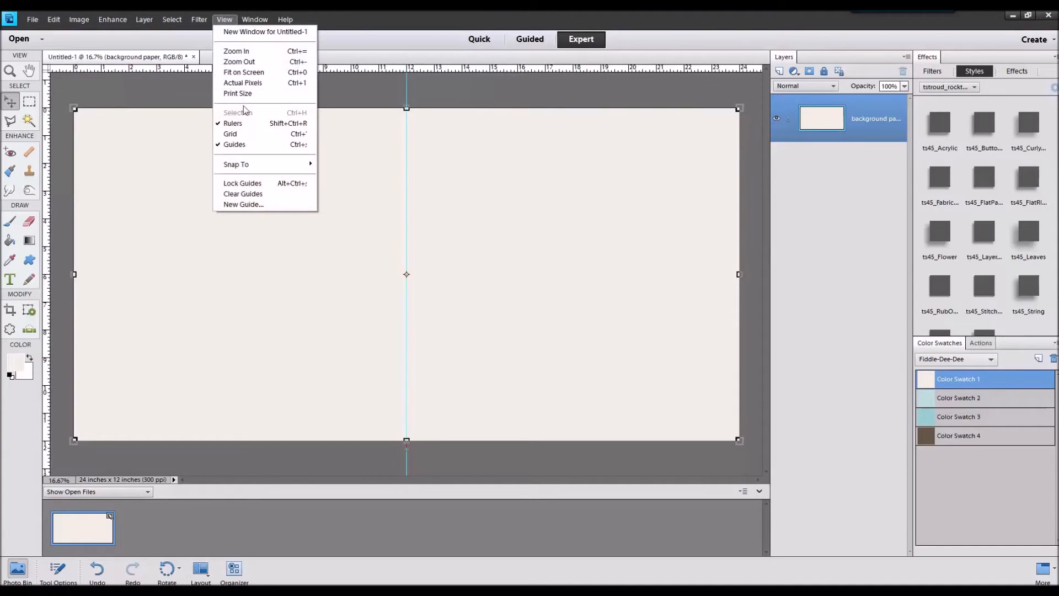
{"action": "left_click", "coordinate": [241, 127]}
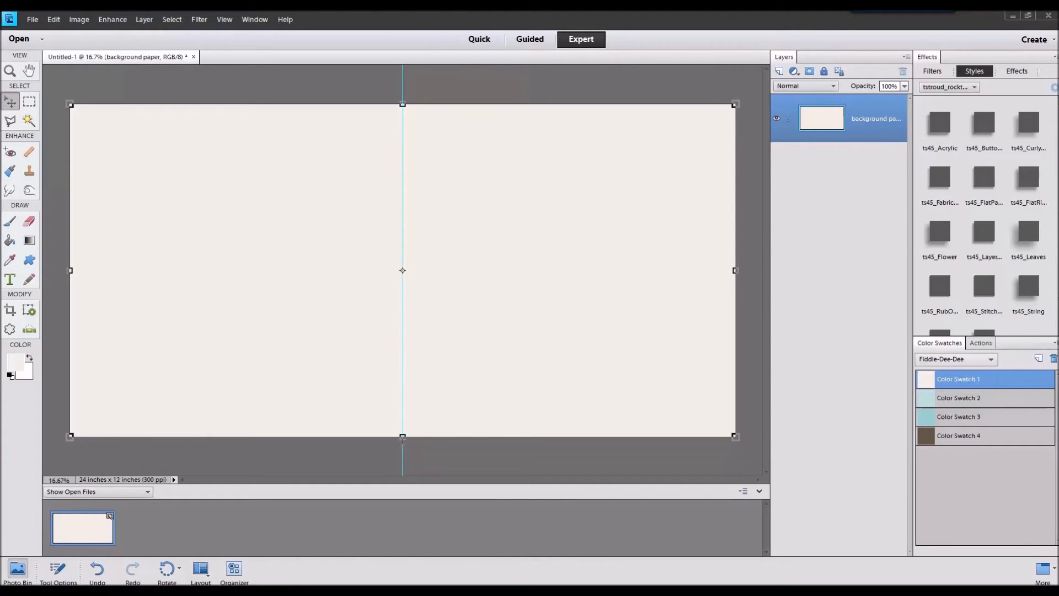
- Open photo_8x10.psd, copy its photo block into the Untitled-1 layout, and place it on the left page
{"action": "left_click_drag", "start_coordinate": [880, 327], "coordinate": [558, 516]}
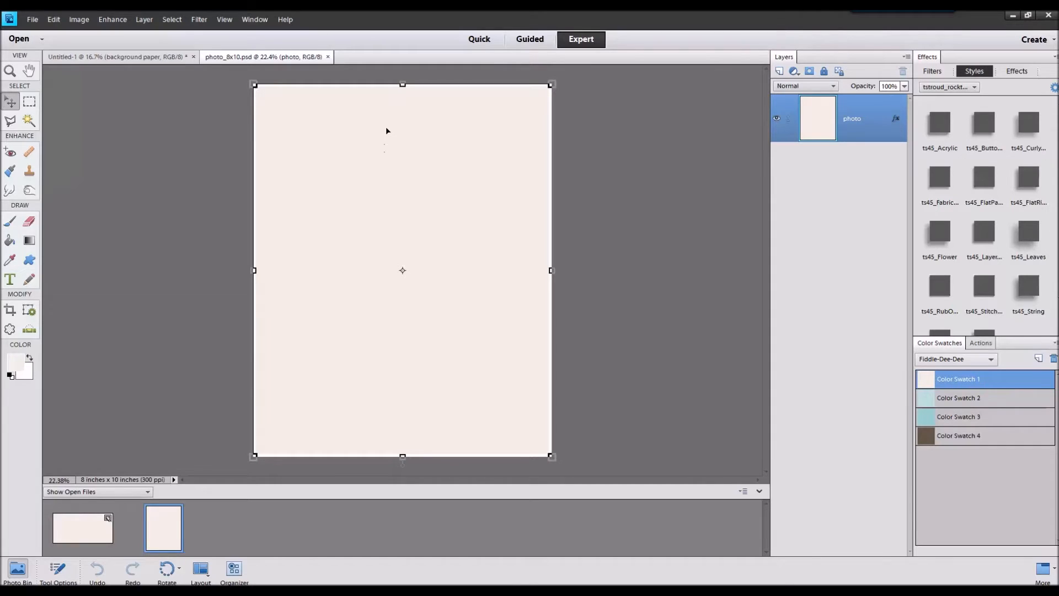
{"action": "left_click_drag", "start_coordinate": [380, 263], "coordinate": [108, 528]}
{"action": "left_click_drag", "start_coordinate": [416, 296], "coordinate": [254, 294]}
- Review the 8x10 photo layer's drop shadow and stroke settings, and shift the block toward the left page's outer edge
{"action": "double_click", "coordinate": [895, 118]}
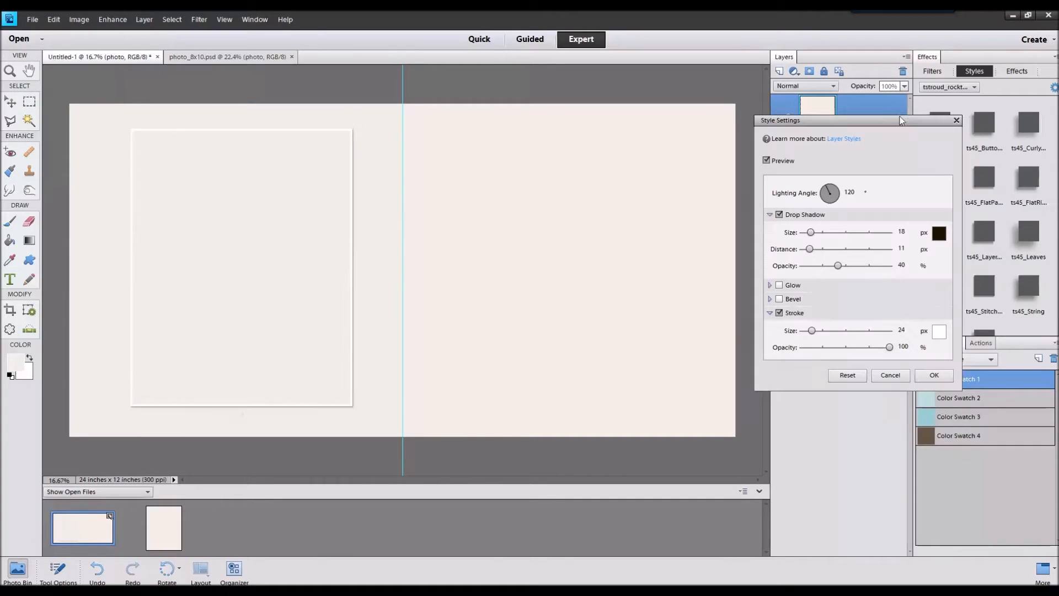
{"action": "left_click", "coordinate": [934, 375]}
{"action": "left_click_drag", "start_coordinate": [292, 188], "coordinate": [259, 216]}
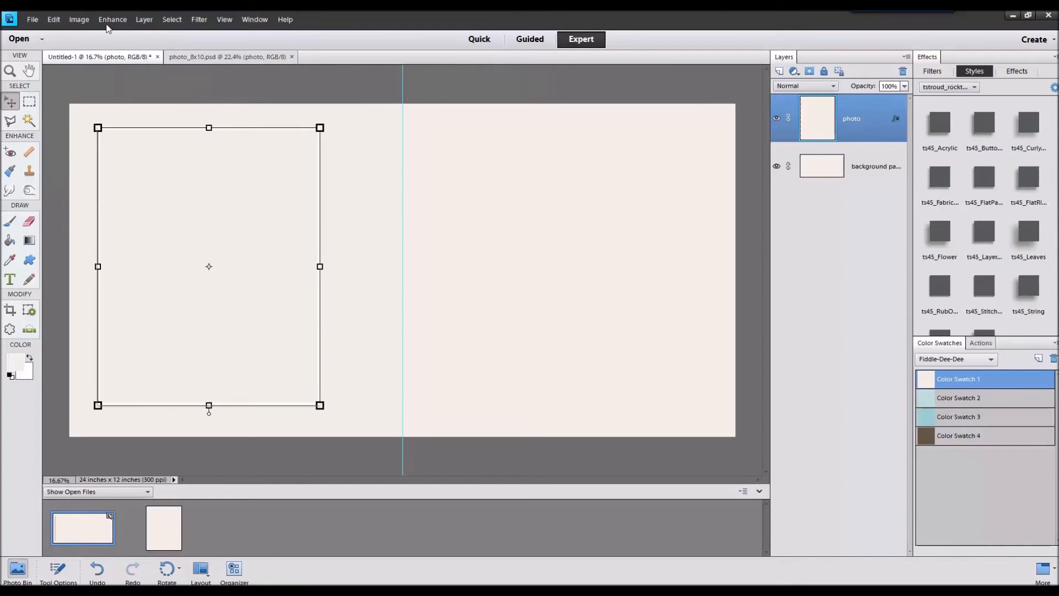
- Try the 8x10 photo block in landscape by rotating its layer 90° right and moving it across the center guide
{"action": "left_click", "coordinate": [79, 19]}
{"action": "mouse_move", "coordinate": [91, 32]}
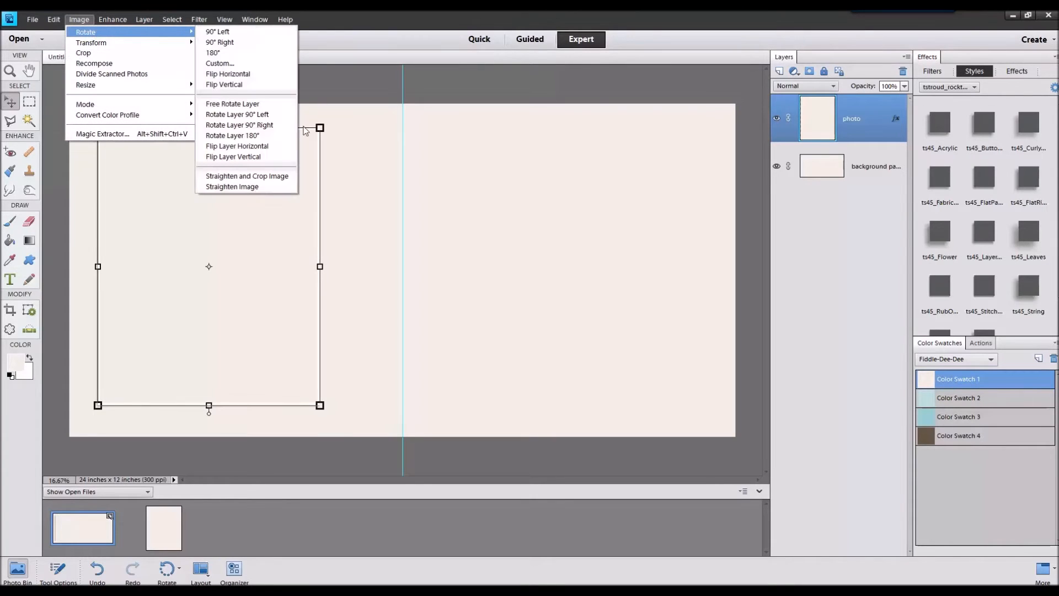
{"action": "left_click", "coordinate": [275, 124]}
{"action": "left_click_drag", "start_coordinate": [286, 183], "coordinate": [365, 157]}
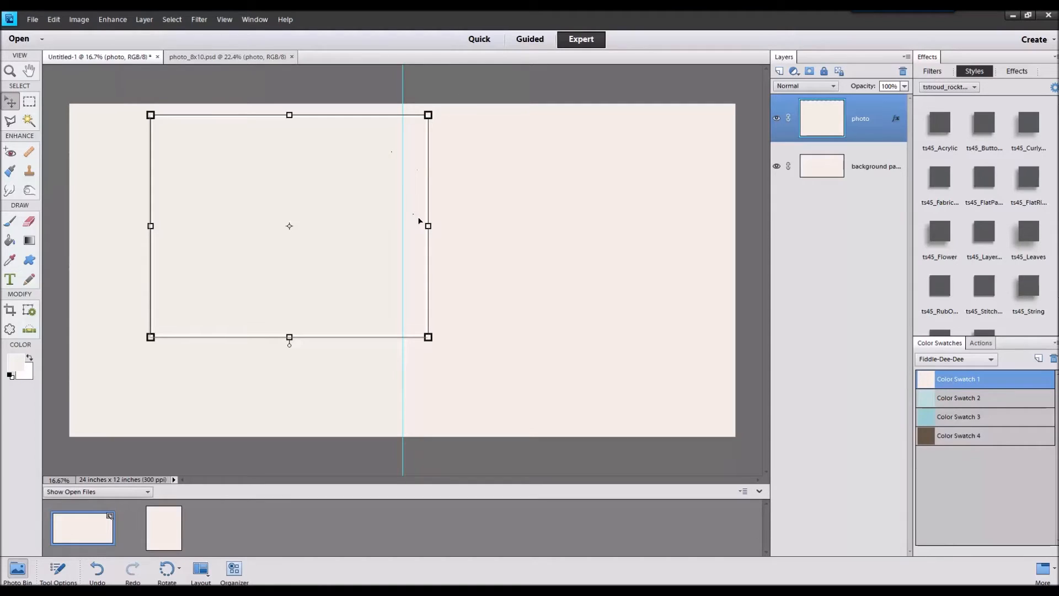
{"action": "left_click_drag", "start_coordinate": [341, 197], "coordinate": [337, 196]}
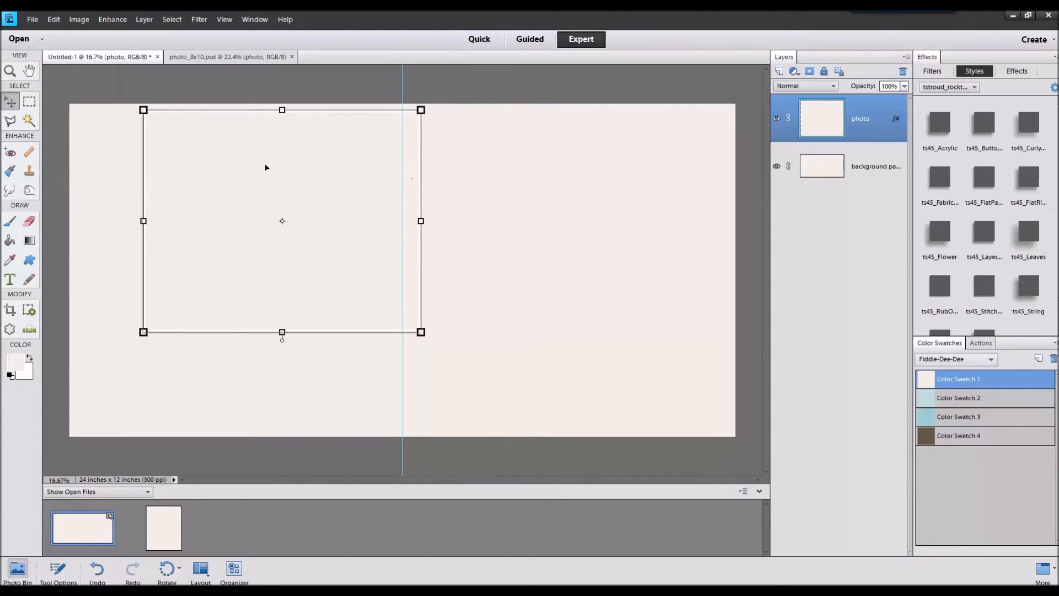
- Rotate the 8x10 photo layer by 90° back to portrait and place it slightly across the guide near the upper edge
{"action": "left_click", "coordinate": [79, 19]}
{"action": "mouse_move", "coordinate": [89, 32]}
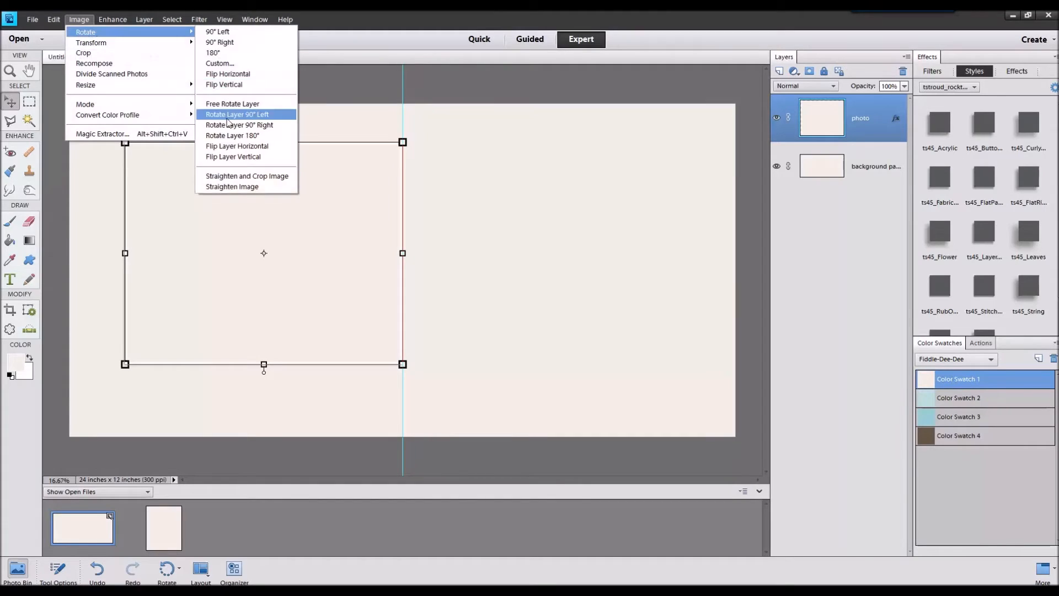
{"action": "left_click", "coordinate": [227, 122]}
{"action": "left_click_drag", "start_coordinate": [330, 195], "coordinate": [355, 187]}
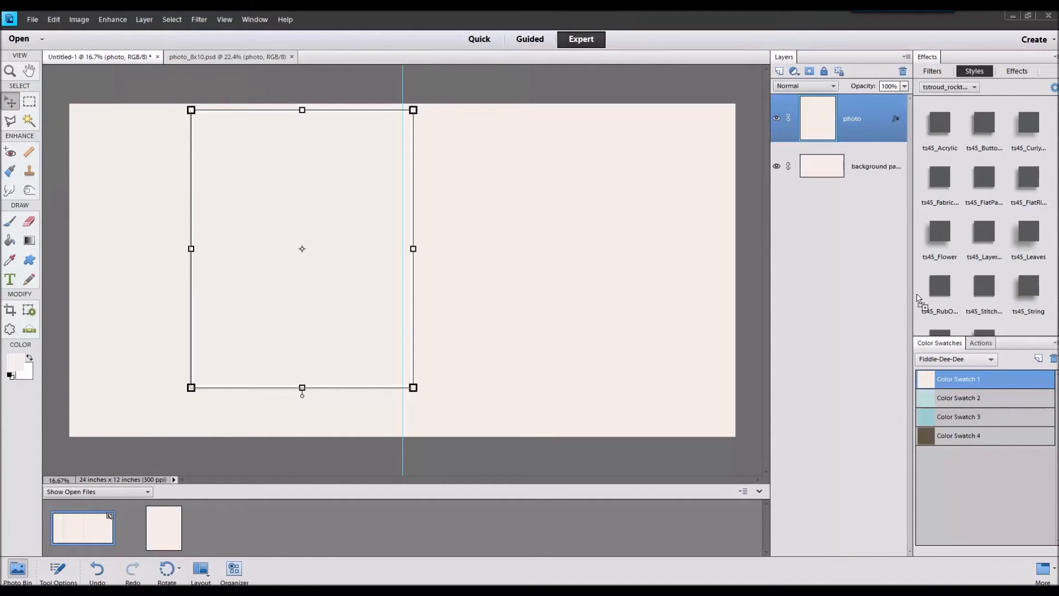
- Open the 3x3, 3x4, 4x4, 4x6 and 2x2 photo files, and copy the 3x3 block into the layout just right of the guide
{"action": "left_click_drag", "start_coordinate": [501, 530], "coordinate": [532, 519]}
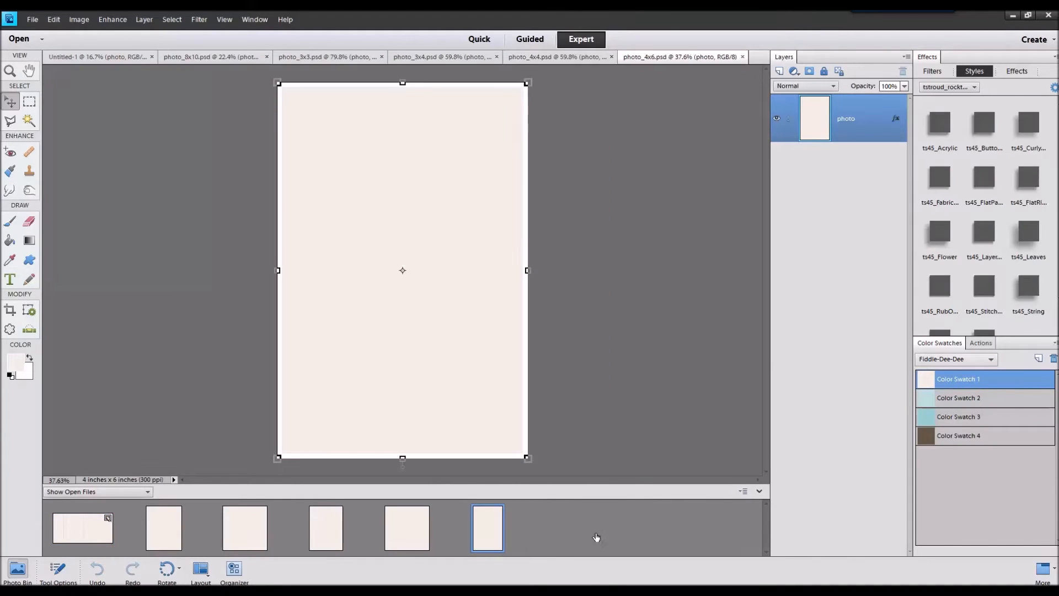
{"action": "double_click", "coordinate": [237, 529]}
{"action": "left_click_drag", "start_coordinate": [318, 420], "coordinate": [93, 546]}
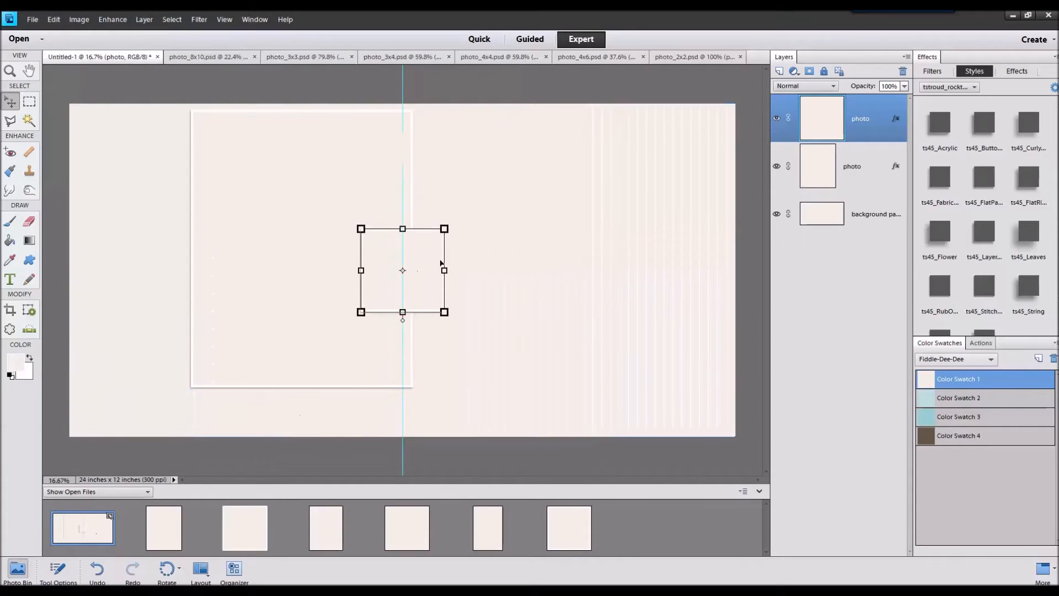
{"action": "left_click_drag", "start_coordinate": [432, 256], "coordinate": [495, 181]}
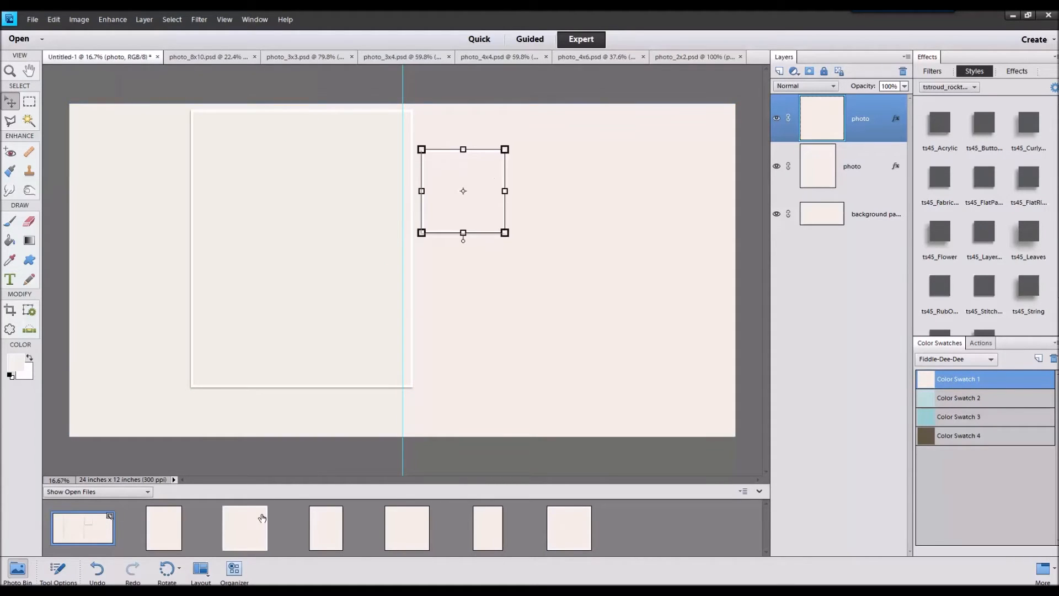
- Copy the photo block from photo_3x4.psd into the layout and place it below and right of the 3x3 block
{"action": "double_click", "coordinate": [261, 510]}
{"action": "double_click", "coordinate": [325, 527]}
{"action": "left_click_drag", "start_coordinate": [380, 337], "coordinate": [78, 542]}
{"action": "left_click_drag", "start_coordinate": [411, 288], "coordinate": [541, 293]}
- Copy the 4x4 photo block into the middle of the layout, and the 4x6 block near the right page's outer edge
{"action": "double_click", "coordinate": [404, 525]}
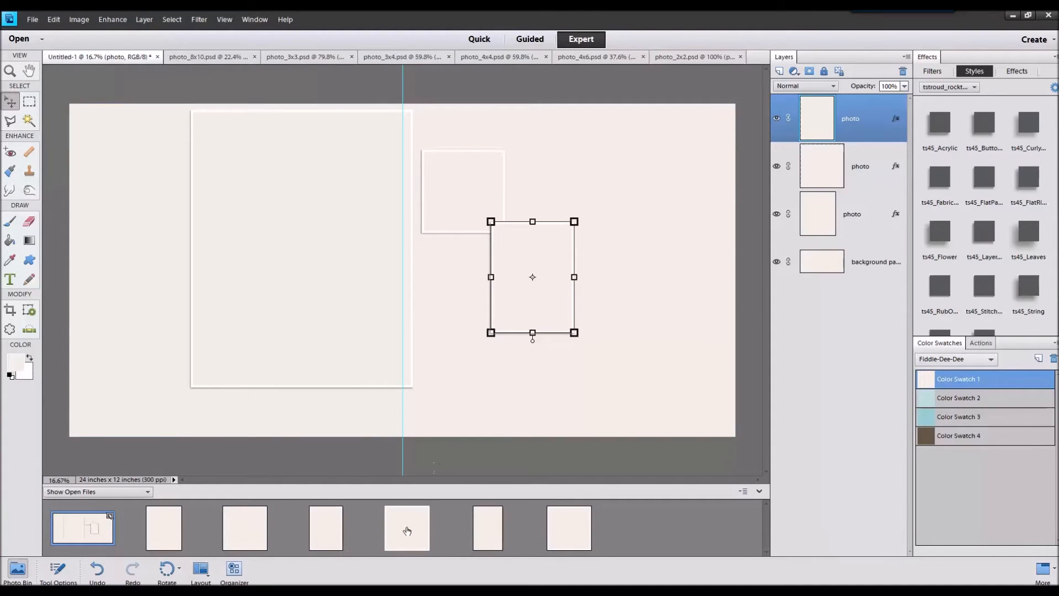
{"action": "left_click_drag", "start_coordinate": [394, 294], "coordinate": [78, 538]}
{"action": "double_click", "coordinate": [487, 528]}
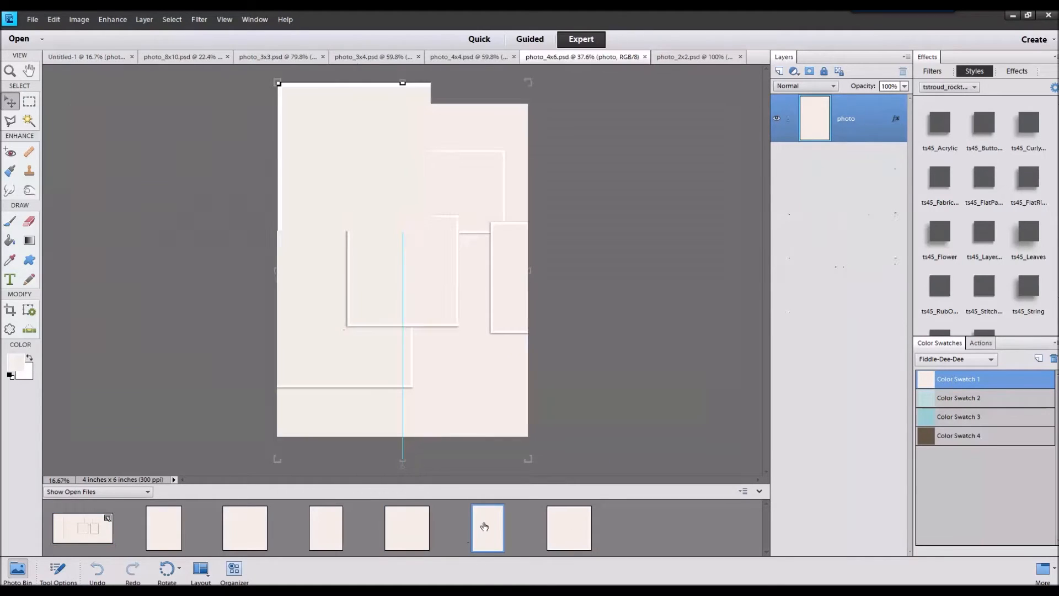
{"action": "left_click_drag", "start_coordinate": [456, 320], "coordinate": [105, 532]}
{"action": "left_click_drag", "start_coordinate": [456, 274], "coordinate": [691, 239]}
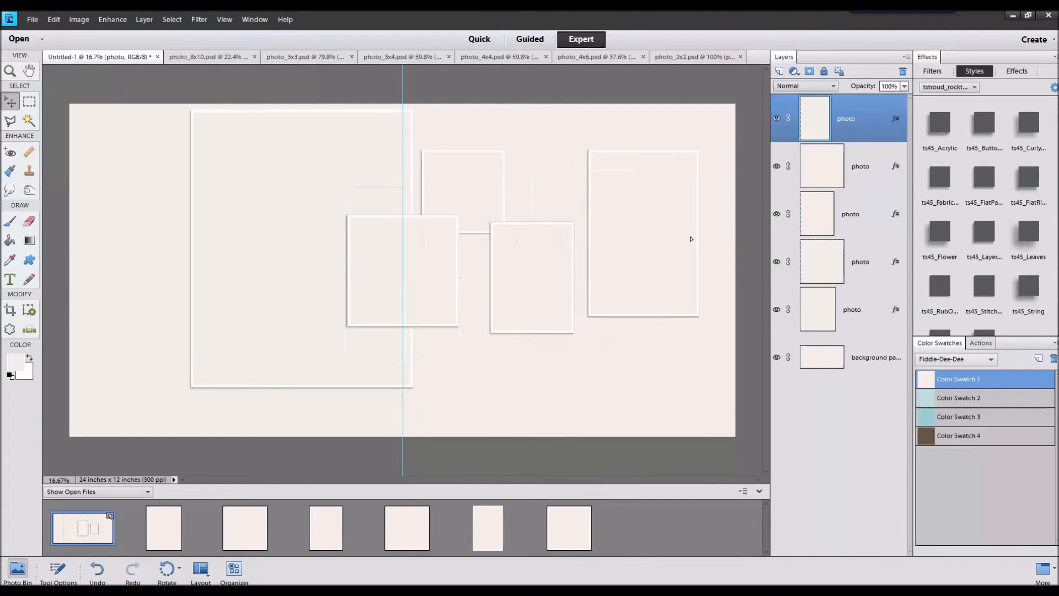
- Copy the 2x2 photo block into the layout below the 4x6 block, and select the 8x10 photo block
{"action": "double_click", "coordinate": [569, 526]}
{"action": "left_click_drag", "start_coordinate": [471, 218], "coordinate": [92, 530]}
{"action": "left_click_drag", "start_coordinate": [414, 267], "coordinate": [646, 362]}
{"action": "left_click", "coordinate": [322, 178]}
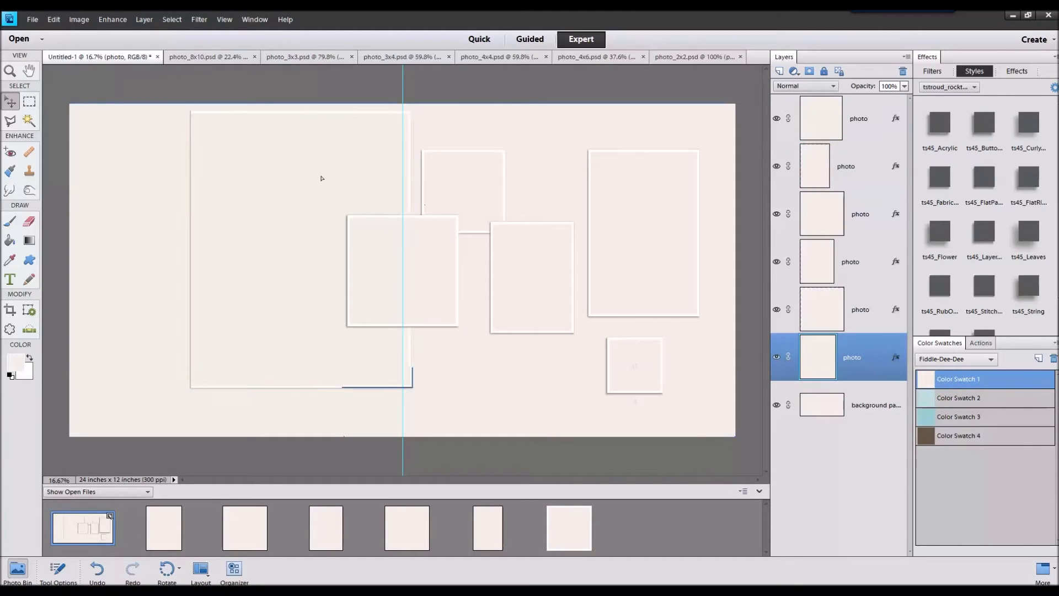
- Move the 8x10 photo block onto the left page, rotate its layer 90° left and position it beside the center guide
{"action": "left_click_drag", "start_coordinate": [322, 178], "coordinate": [266, 182]}
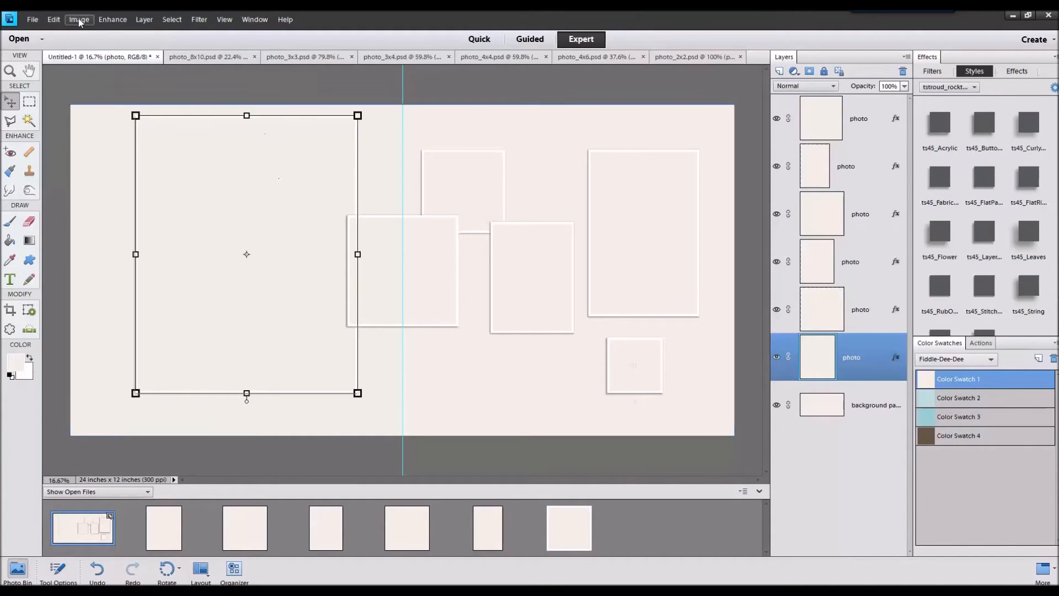
{"action": "left_click", "coordinate": [78, 20]}
{"action": "mouse_move", "coordinate": [88, 32]}
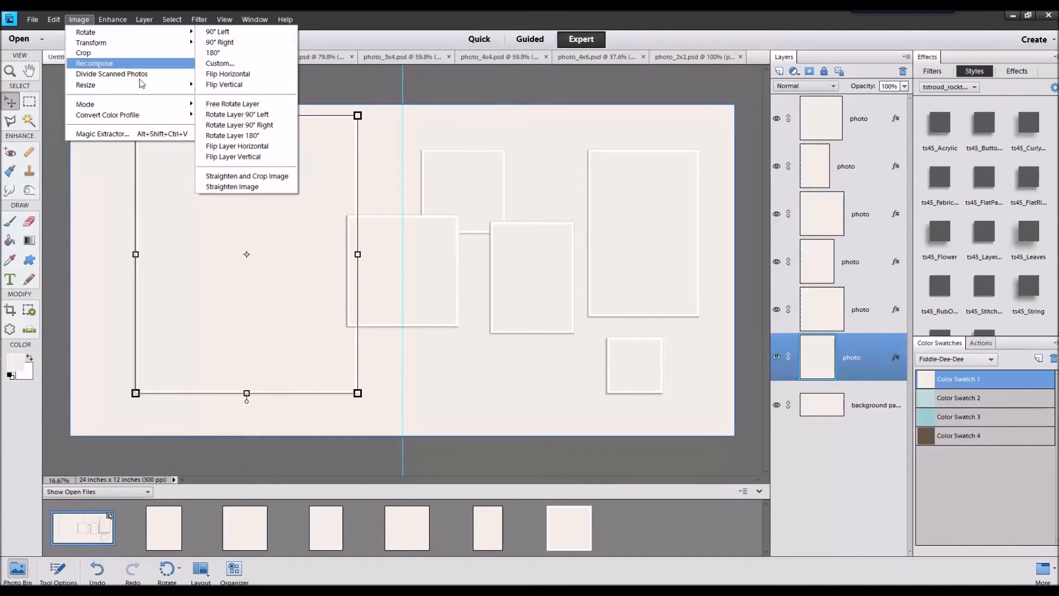
{"action": "left_click", "coordinate": [221, 115]}
{"action": "left_click_drag", "start_coordinate": [336, 212], "coordinate": [318, 213]}
- Move the 4x4 block below the 3x3 block, then rotate the 3x4 block 90° left and place it at the left page's lower outer corner
{"action": "left_click_drag", "start_coordinate": [442, 264], "coordinate": [474, 339]}
{"action": "left_click_drag", "start_coordinate": [542, 252], "coordinate": [185, 228]}
{"action": "left_click", "coordinate": [78, 19]}
{"action": "mouse_move", "coordinate": [165, 32]}
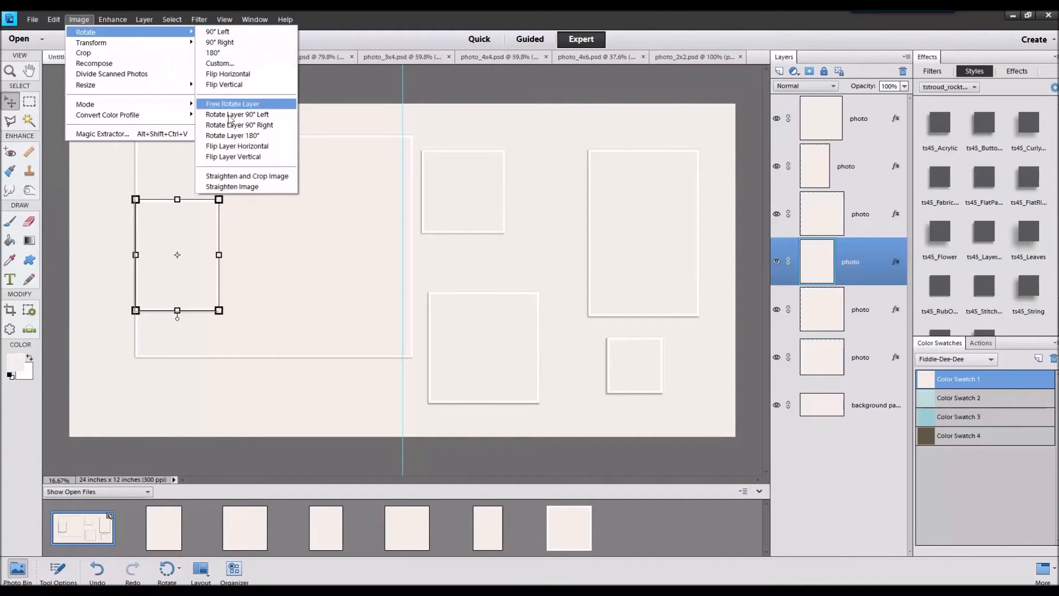
{"action": "left_click", "coordinate": [228, 115]}
{"action": "left_click_drag", "start_coordinate": [203, 242], "coordinate": [160, 351]}
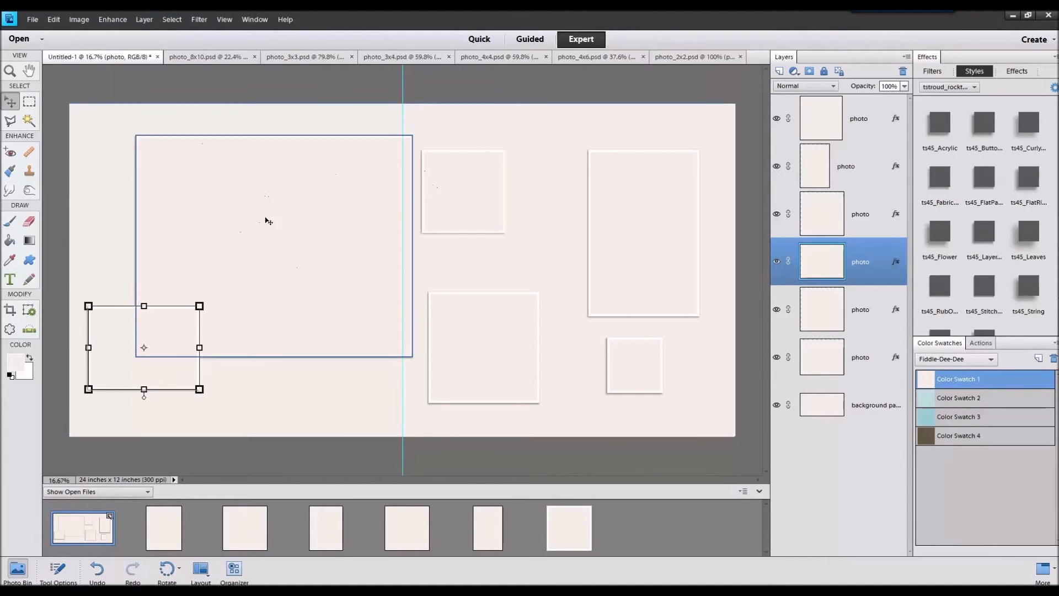
- Move the 3x3 block so it overlaps the 2x2 block, and move the 4x6 block next to the center guide
{"action": "left_click", "coordinate": [627, 201]}
{"action": "left_click_drag", "start_coordinate": [498, 194], "coordinate": [642, 330]}
{"action": "left_click_drag", "start_coordinate": [671, 260], "coordinate": [488, 213]}
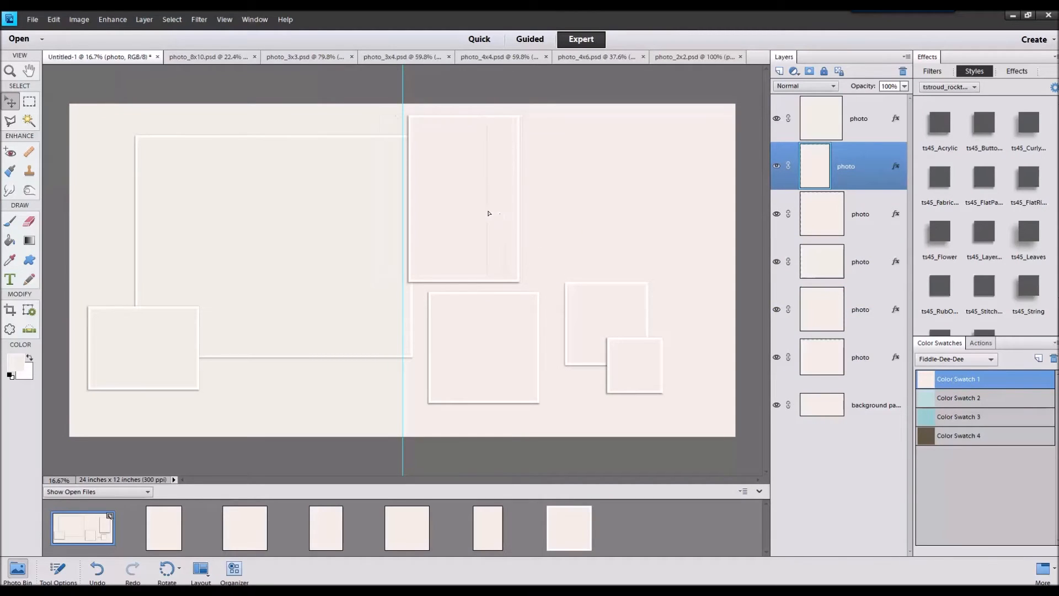
- Move the 4x4 block up beside the 4x6 block and bring it in front of that block
{"action": "left_click_drag", "start_coordinate": [506, 347], "coordinate": [591, 238]}
{"action": "right_click", "coordinate": [602, 224]}
{"action": "left_click", "coordinate": [629, 279]}
- Cluster the 3x3 and 2x2 blocks below the 4x6 block, and nudge the 4x6 and 8x10 blocks to the right
{"action": "left_click_drag", "start_coordinate": [584, 309], "coordinate": [472, 321]}
{"action": "left_click_drag", "start_coordinate": [633, 370], "coordinate": [429, 310]}
{"action": "left_click_drag", "start_coordinate": [479, 244], "coordinate": [500, 242]}
{"action": "left_click_drag", "start_coordinate": [340, 194], "coordinate": [354, 193]}
{"action": "left_click_drag", "start_coordinate": [449, 312], "coordinate": [521, 333]}
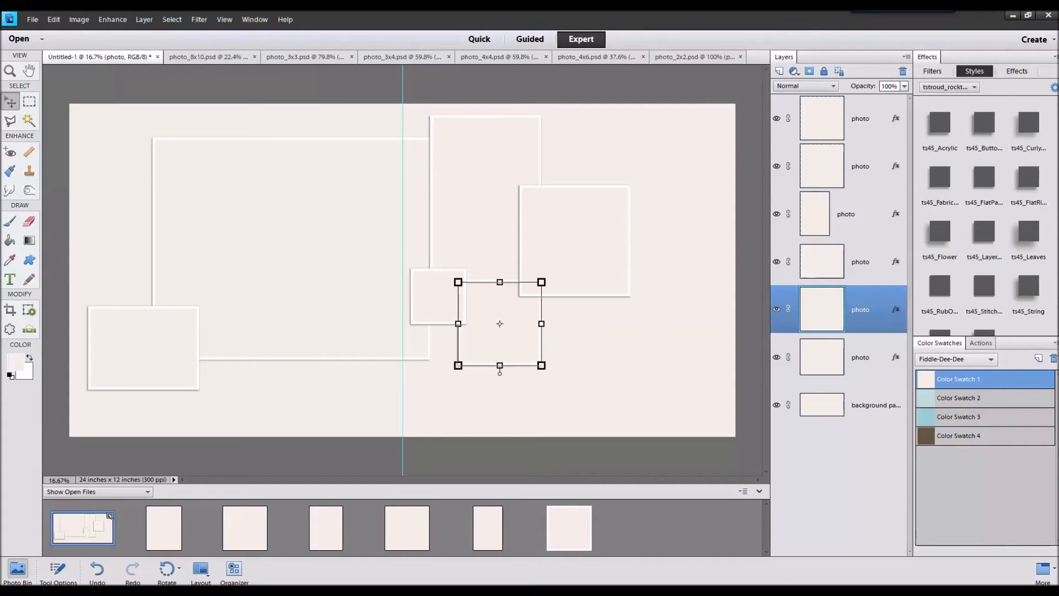
- Close all open files without saving the changes to the Untitled-1 layout
{"action": "left_click", "coordinate": [32, 19]}
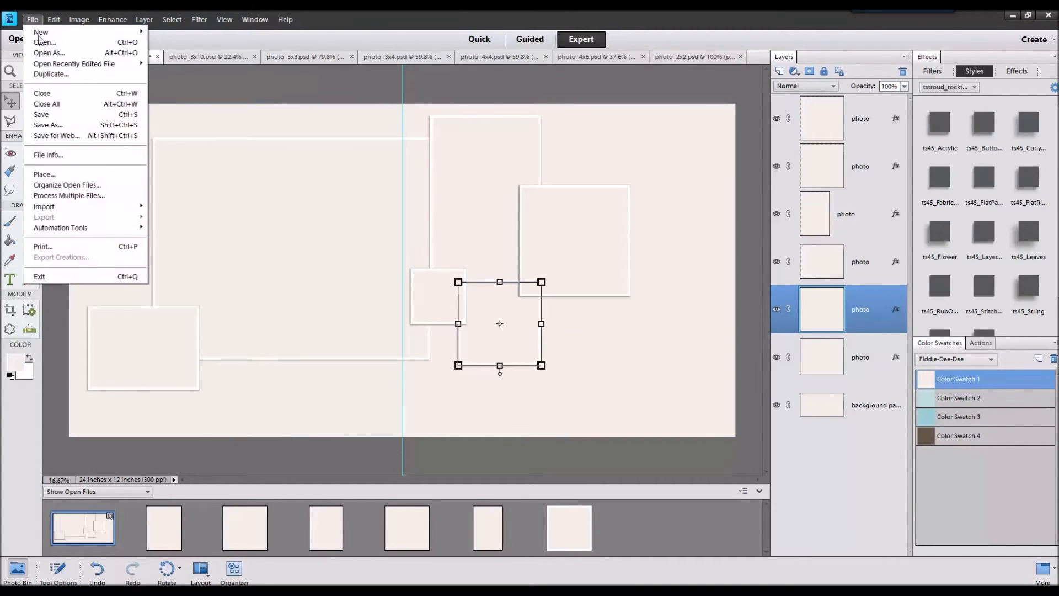
{"action": "left_click", "coordinate": [50, 103]}
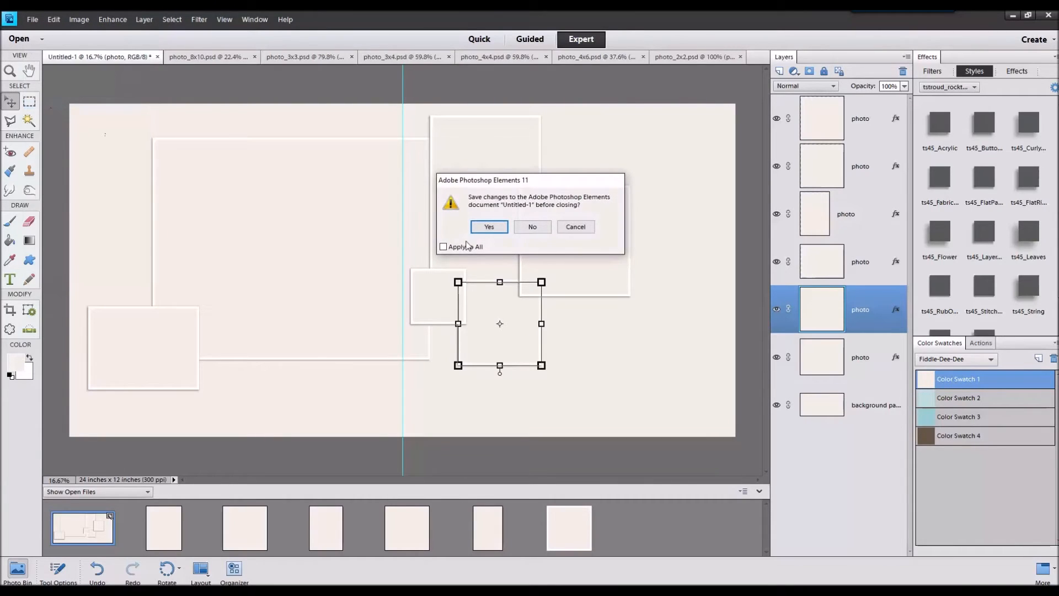
{"action": "left_click", "coordinate": [531, 227]}
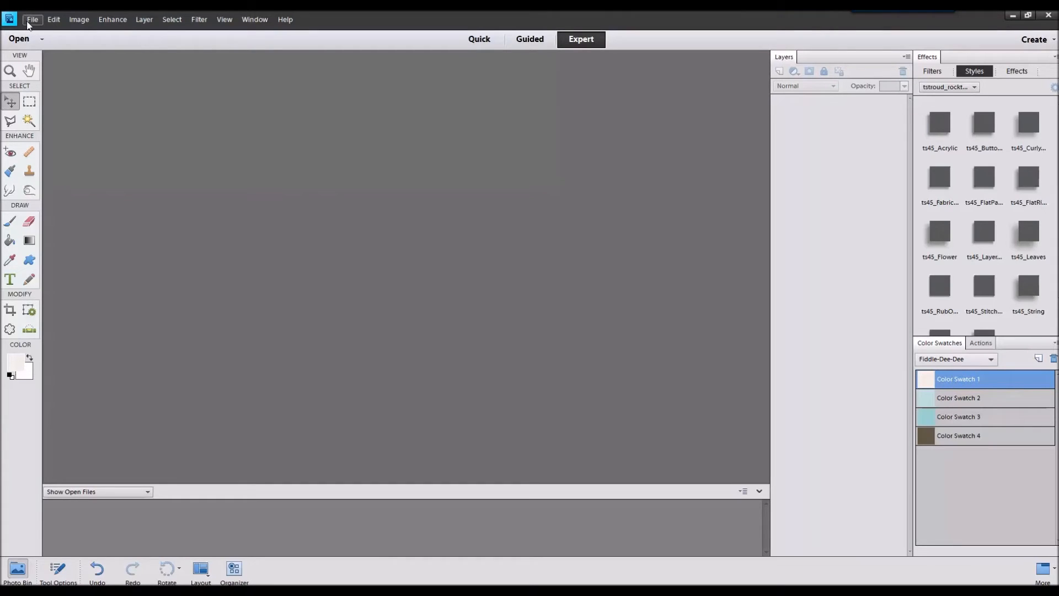
- Create a blank 24 x 12 inch RGB document at 300 pixels/inch with a transparent background
{"action": "left_click", "coordinate": [31, 20]}
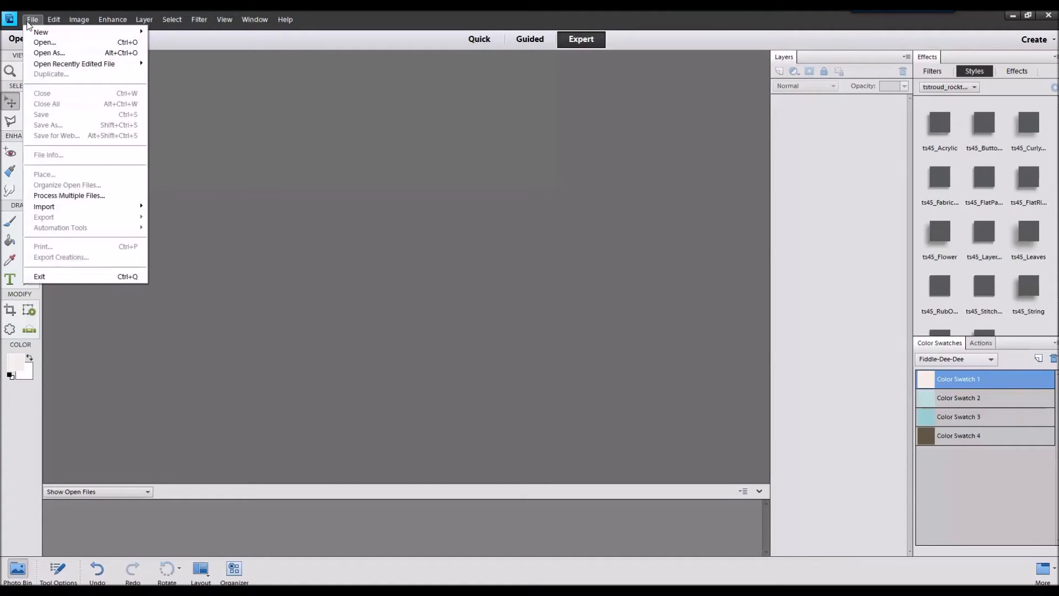
{"action": "mouse_move", "coordinate": [55, 32]}
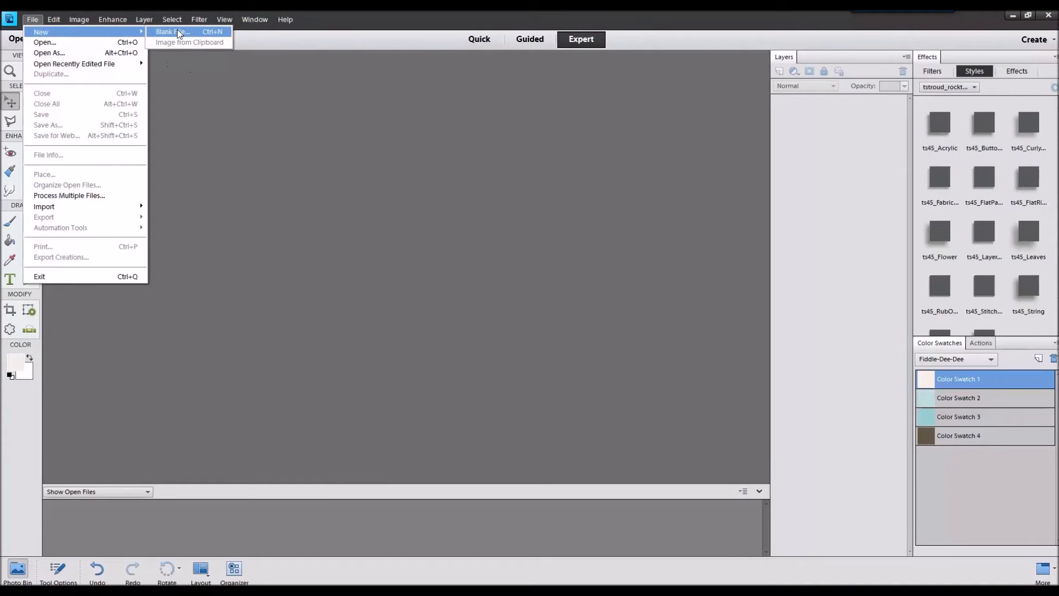
{"action": "left_click", "coordinate": [177, 28]}
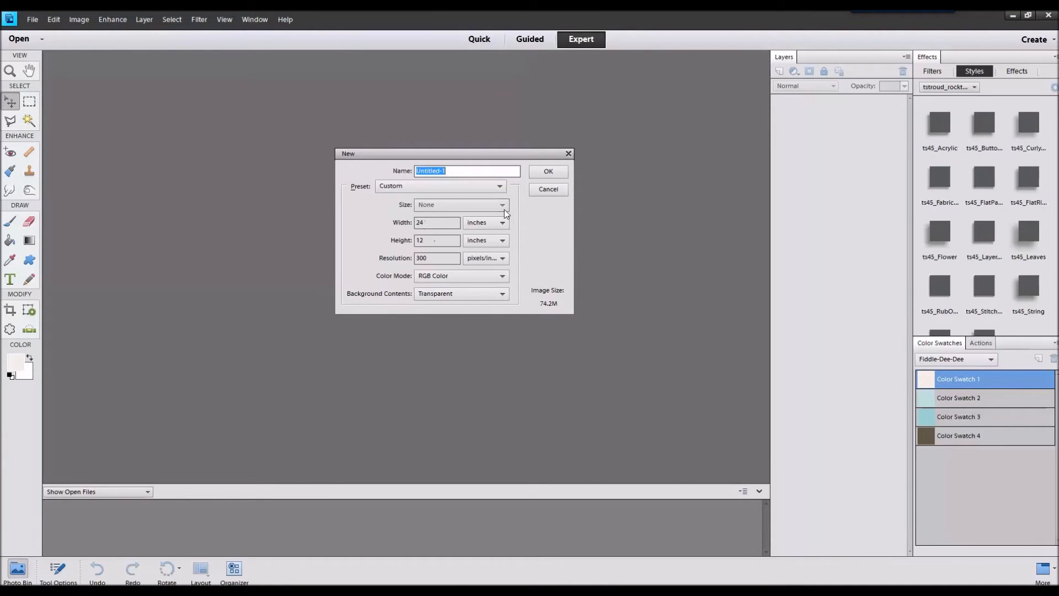
{"action": "left_click", "coordinate": [556, 173]}
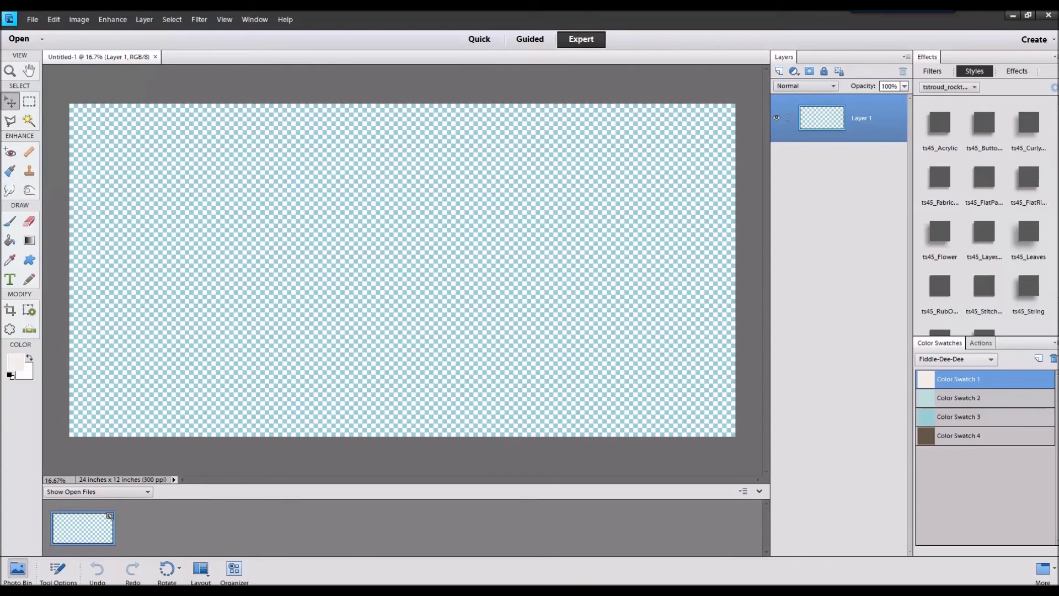
- Open fdd_AllOfMeLoves_DU_tp1.psd and fdd_AllOfMeLoves_DU_tp2.psd, and select every tp1 layer except the background paper
{"action": "left_click_drag", "start_coordinate": [466, 492], "coordinate": [466, 511]}
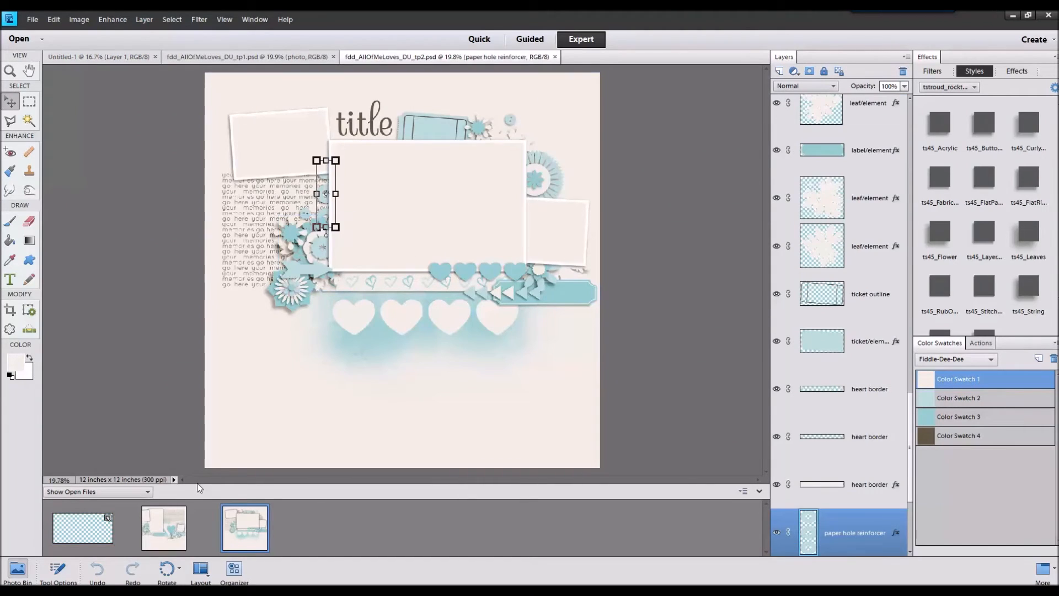
{"action": "left_click", "coordinate": [164, 528]}
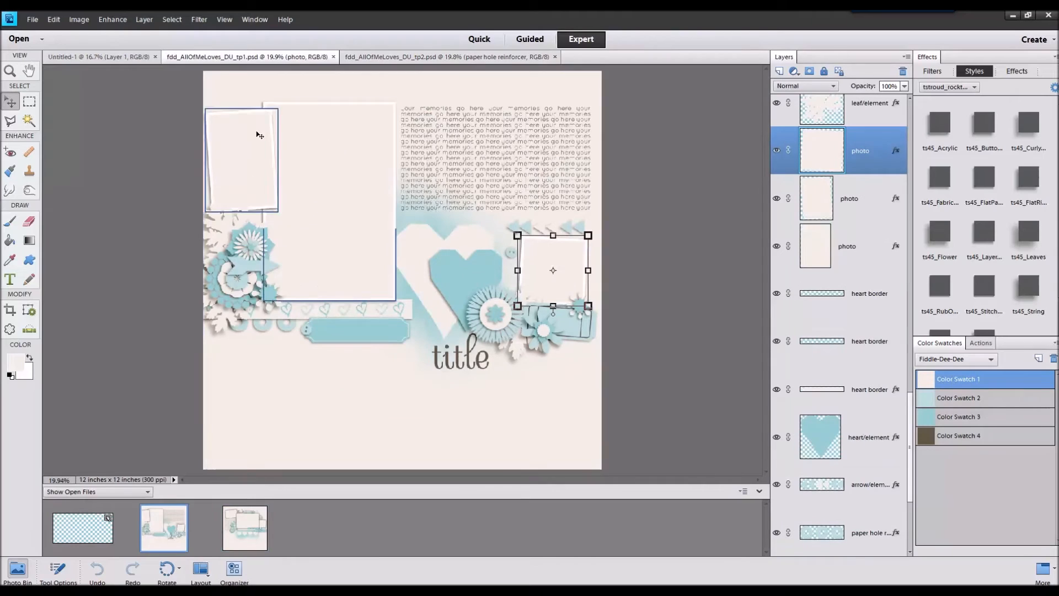
{"action": "scroll", "coordinate": [863, 405], "scroll_direction": "down", "scroll_amount": 4}
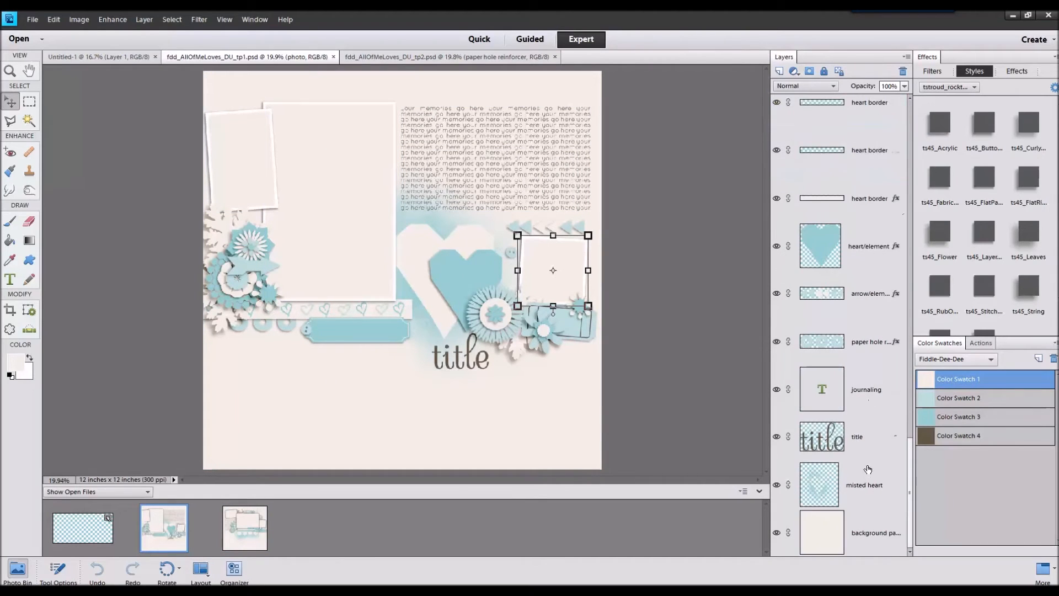
{"action": "left_click", "coordinate": [867, 498]}
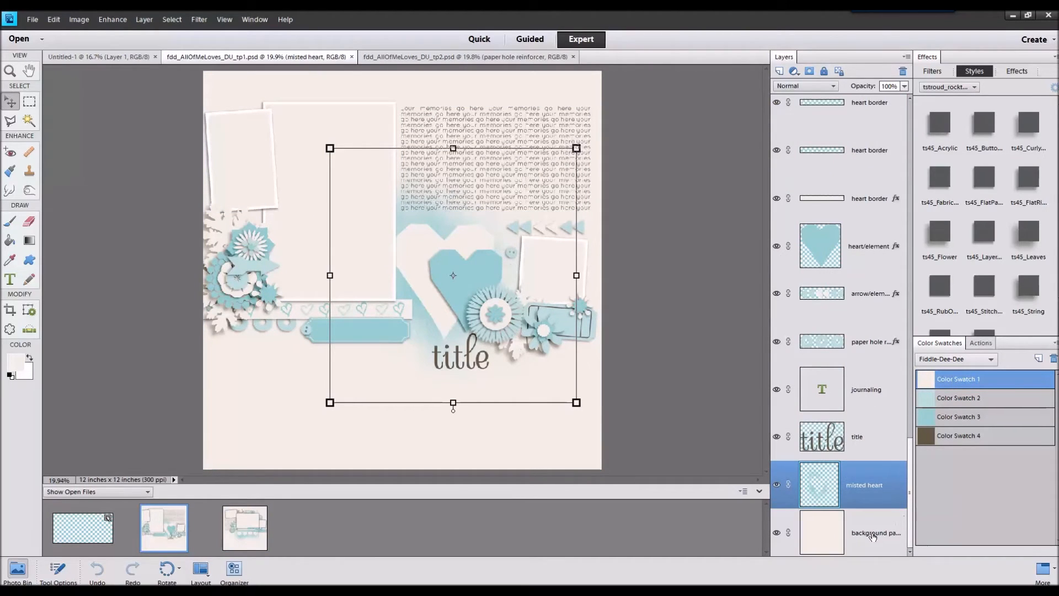
{"action": "left_click_drag", "start_coordinate": [911, 523], "coordinate": [912, 154]}
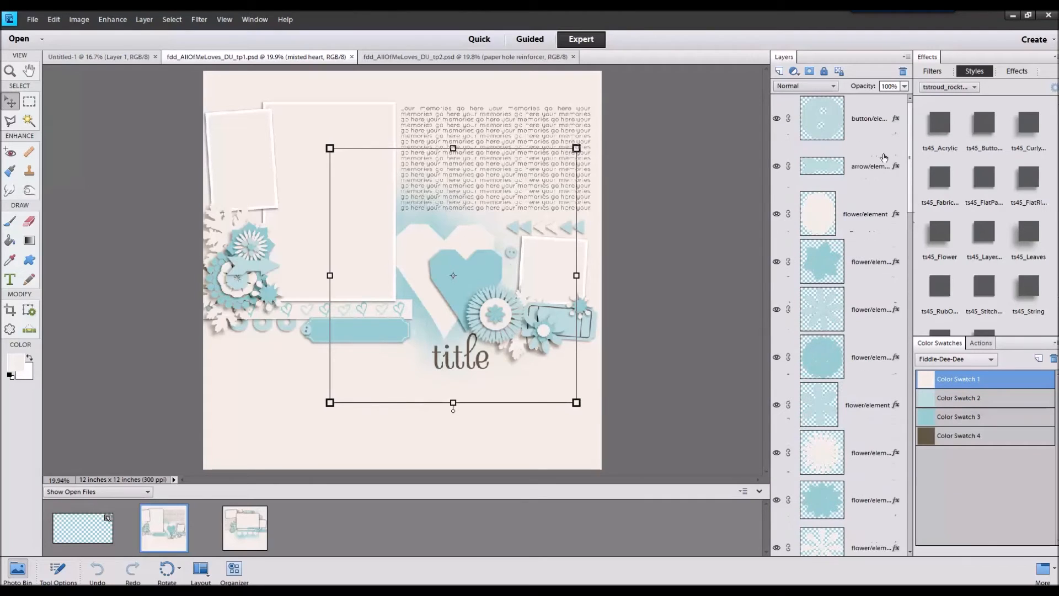
{"action": "key", "text": "ctrl+alt+a"}
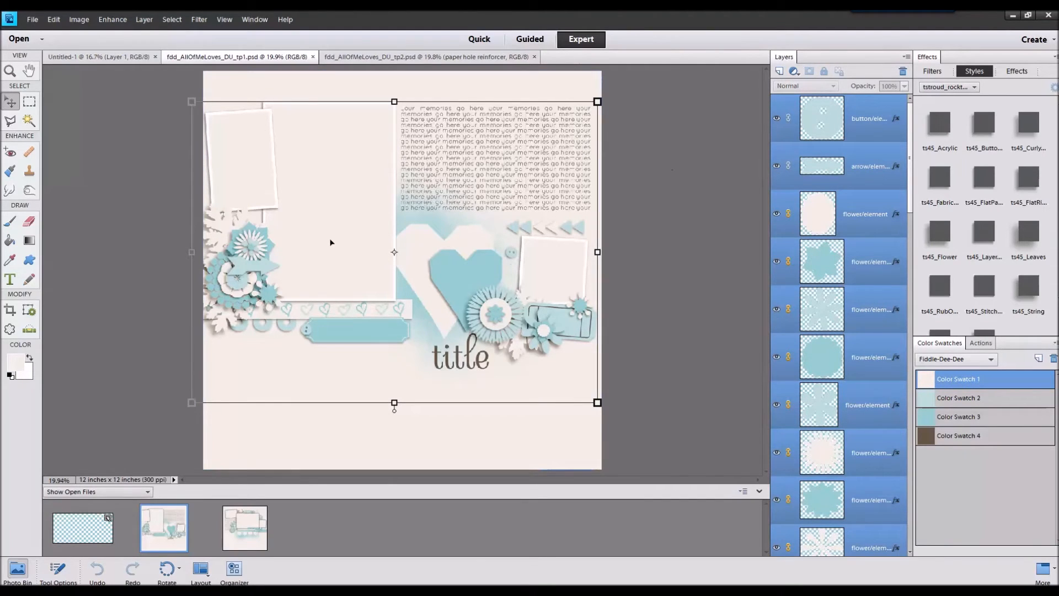
{"action": "scroll", "coordinate": [855, 454], "scroll_direction": "down", "scroll_amount": 10}
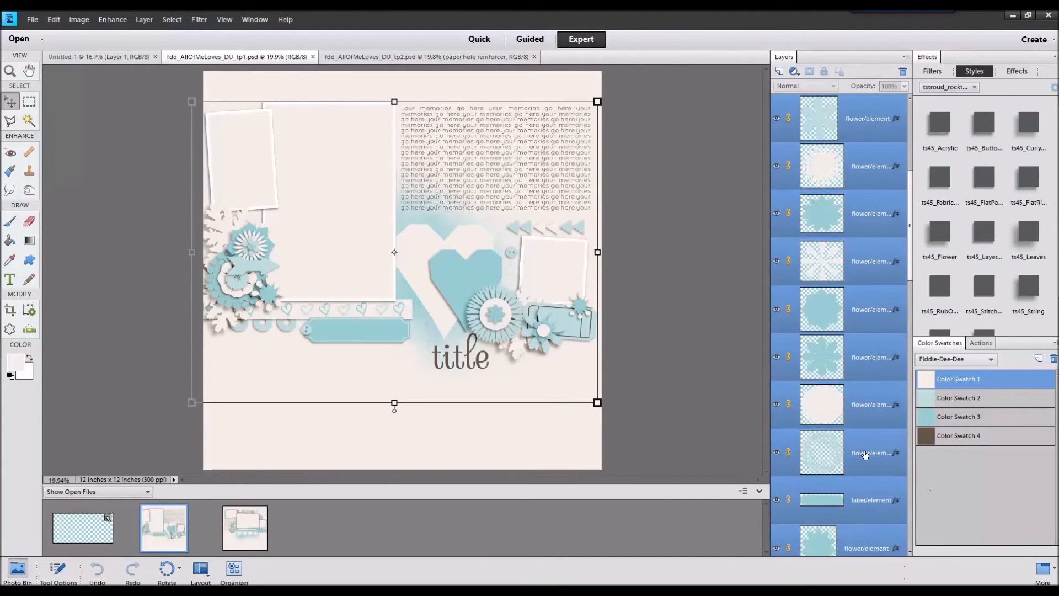
{"action": "scroll", "coordinate": [854, 457], "scroll_direction": "down", "scroll_amount": 1}
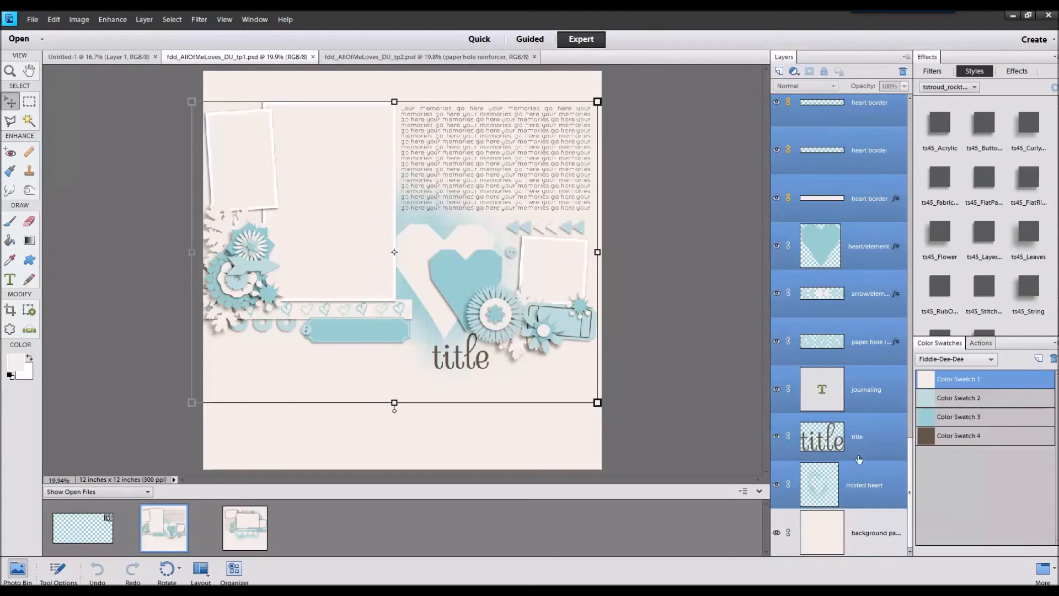
- Copy all tp1 layers from the misted heart up to the topmost button into the 24 x 12 inch layout, and place them on the left page
{"action": "left_click", "coordinate": [865, 490]}
{"action": "left_click_drag", "start_coordinate": [913, 485], "coordinate": [914, 137]}
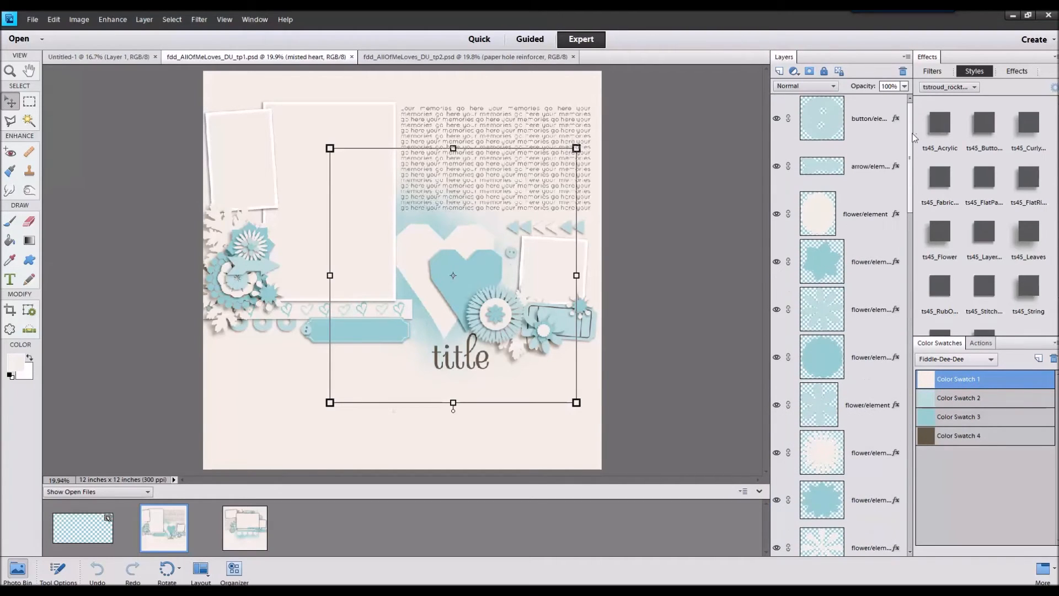
{"action": "left_click", "coordinate": [865, 120], "text": "shift"}
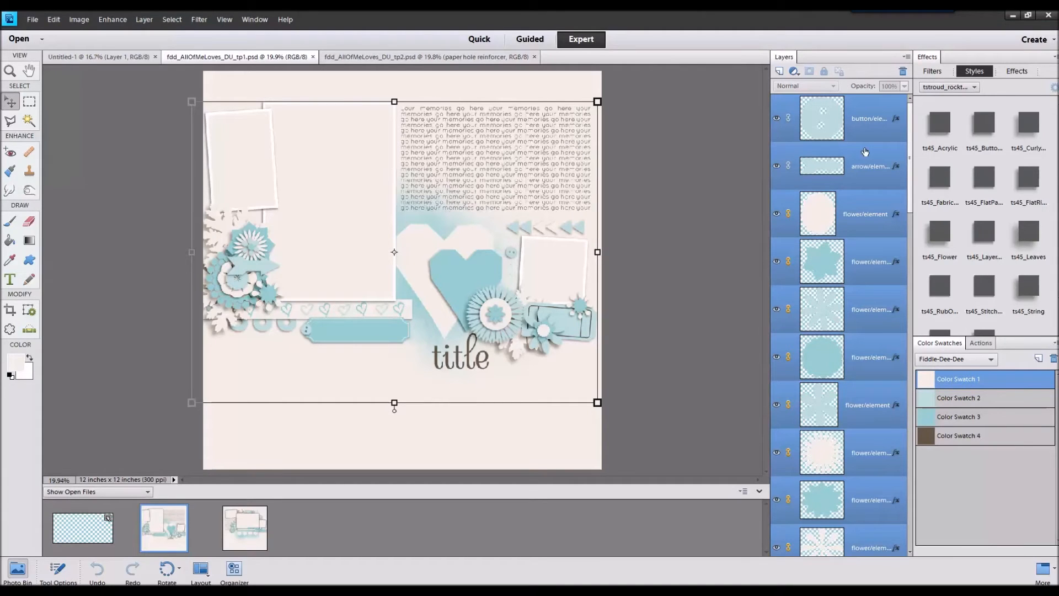
{"action": "left_click_drag", "start_coordinate": [324, 206], "coordinate": [98, 521]}
{"action": "left_click_drag", "start_coordinate": [344, 232], "coordinate": [194, 243]}
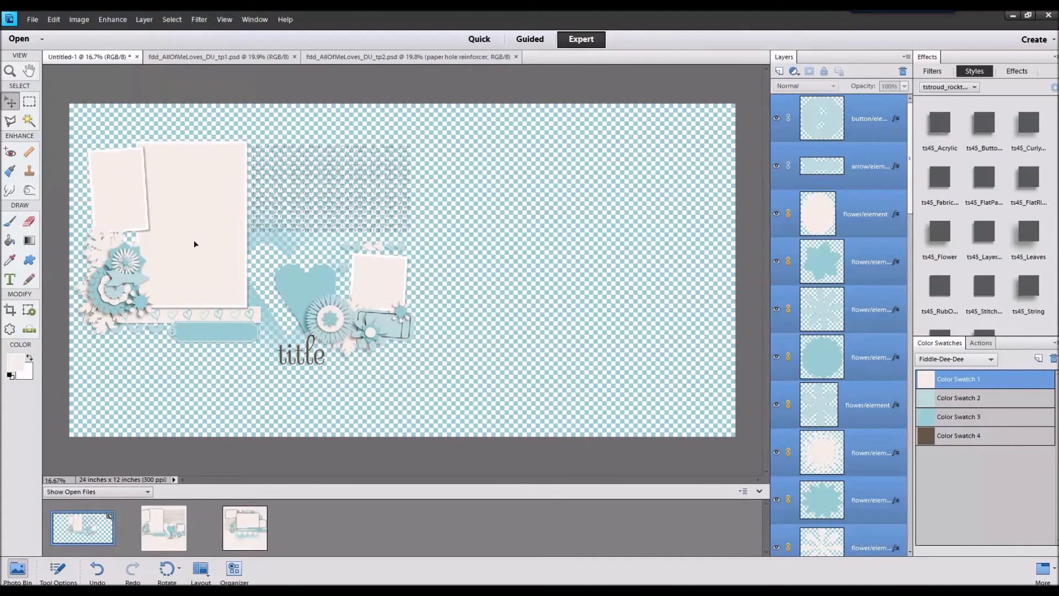
- Copy all tp2 layers except the background paper into the 24 x 12 inch layout, and place them on the right page
{"action": "left_click", "coordinate": [238, 542]}
{"action": "scroll", "coordinate": [880, 499], "scroll_direction": "down", "scroll_amount": 3}
{"action": "left_click", "coordinate": [883, 502]}
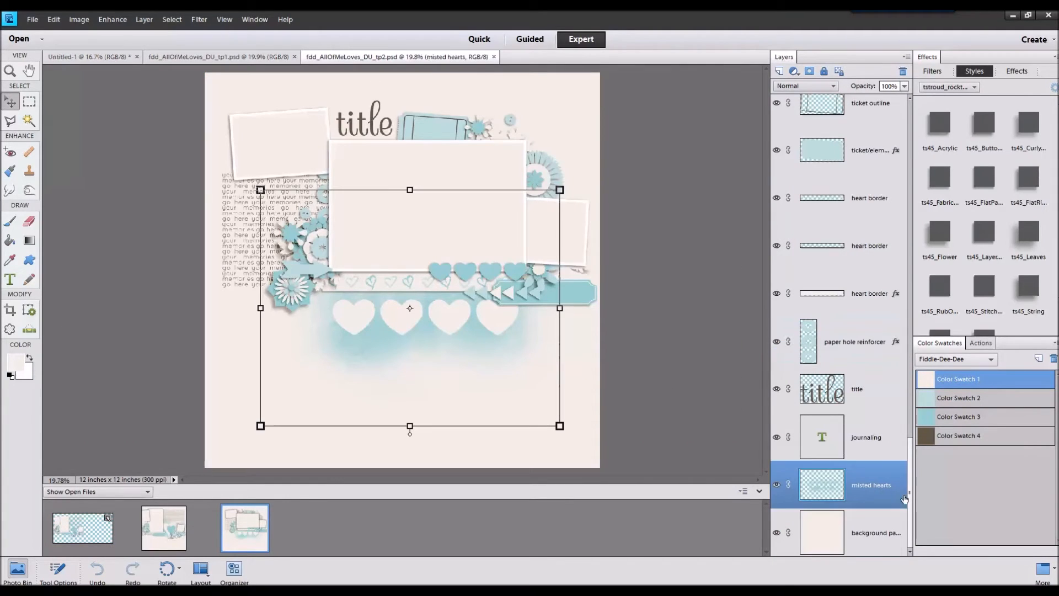
{"action": "scroll", "coordinate": [899, 149], "scroll_direction": "up", "scroll_amount": 10}
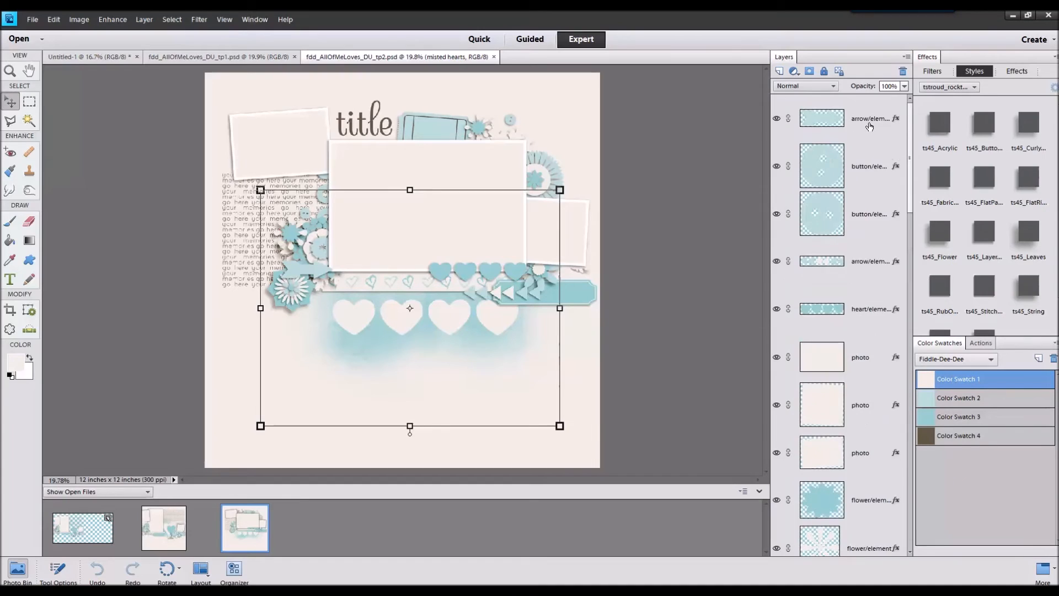
{"action": "left_click", "coordinate": [870, 127], "text": "shift"}
{"action": "left_click_drag", "start_coordinate": [411, 239], "coordinate": [95, 523]}
{"action": "left_click_drag", "start_coordinate": [548, 254], "coordinate": [608, 238]}
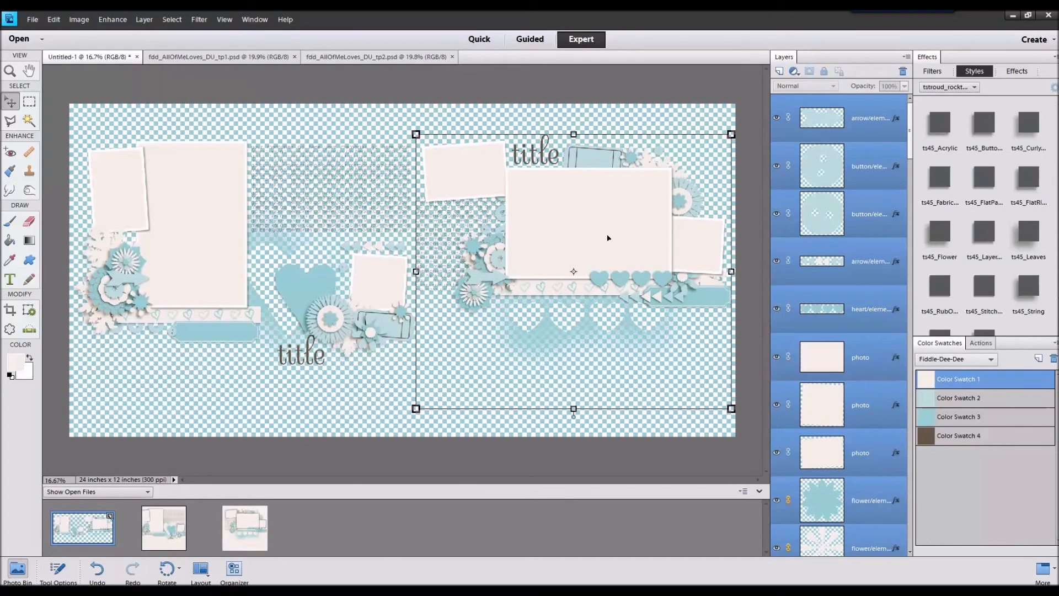
- Add a vertical guide at the center of the double-page layout
{"action": "left_click", "coordinate": [224, 20]}
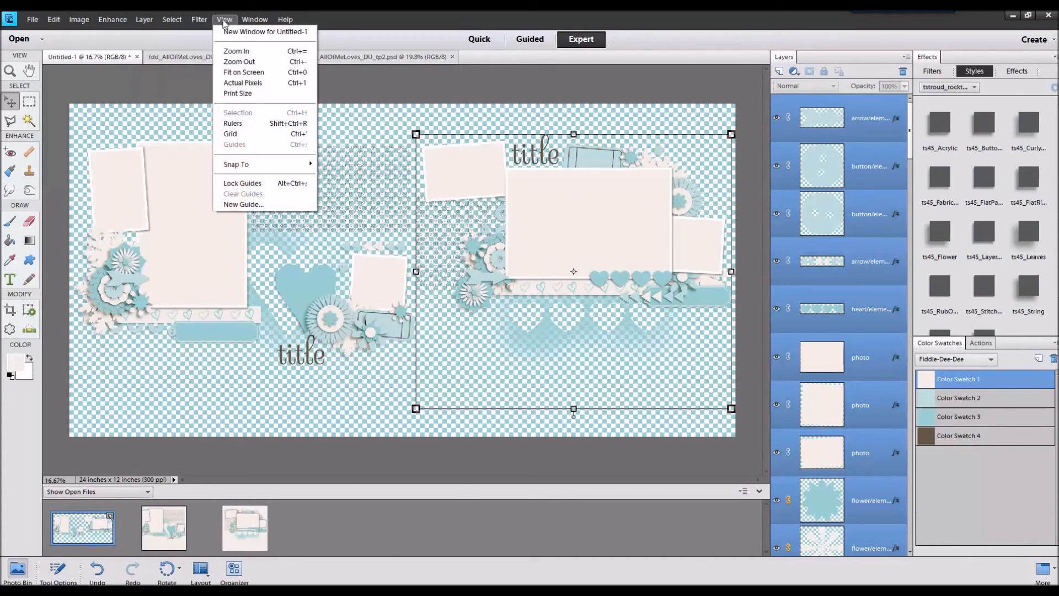
{"action": "left_click", "coordinate": [238, 204]}
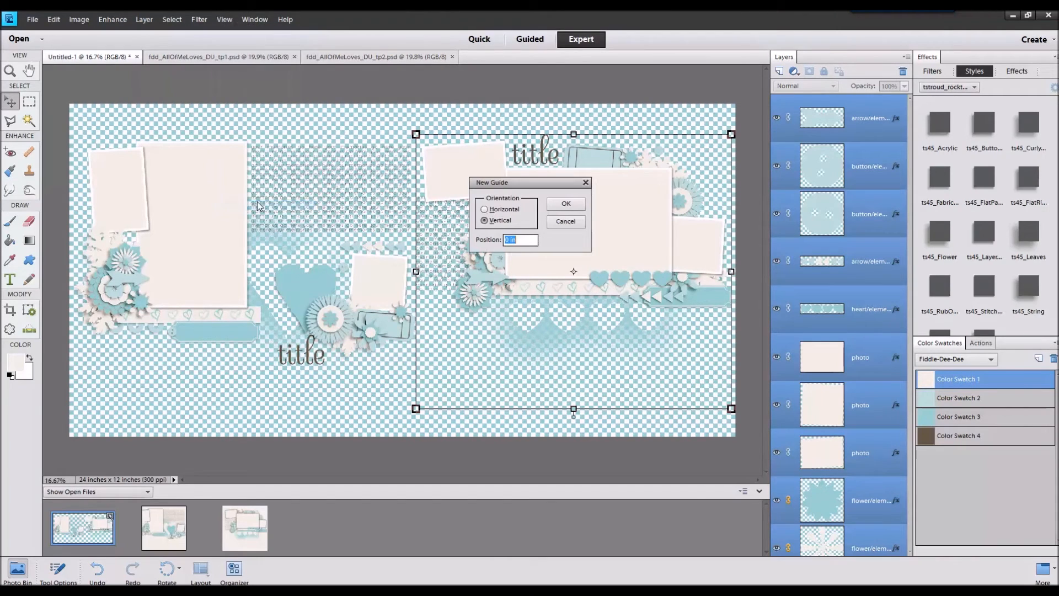
{"action": "left_click", "coordinate": [565, 204]}
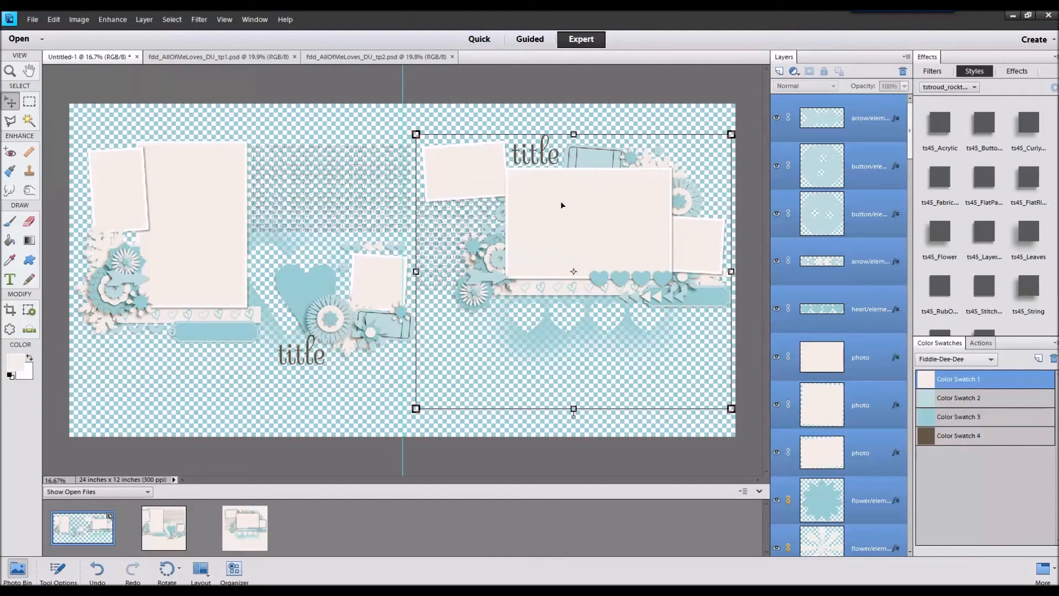
- Add a cream solid color fill layer directly above Layer 1 as the background for both pages
{"action": "scroll", "coordinate": [906, 537], "scroll_direction": "down", "scroll_amount": 5}
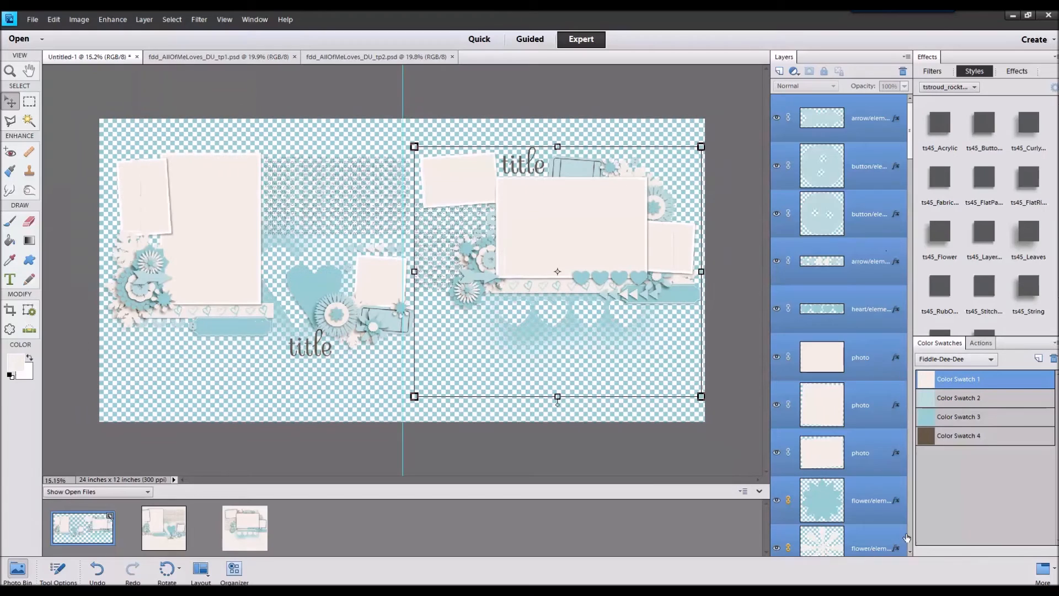
{"action": "scroll", "coordinate": [906, 500], "scroll_direction": "down", "scroll_amount": 10}
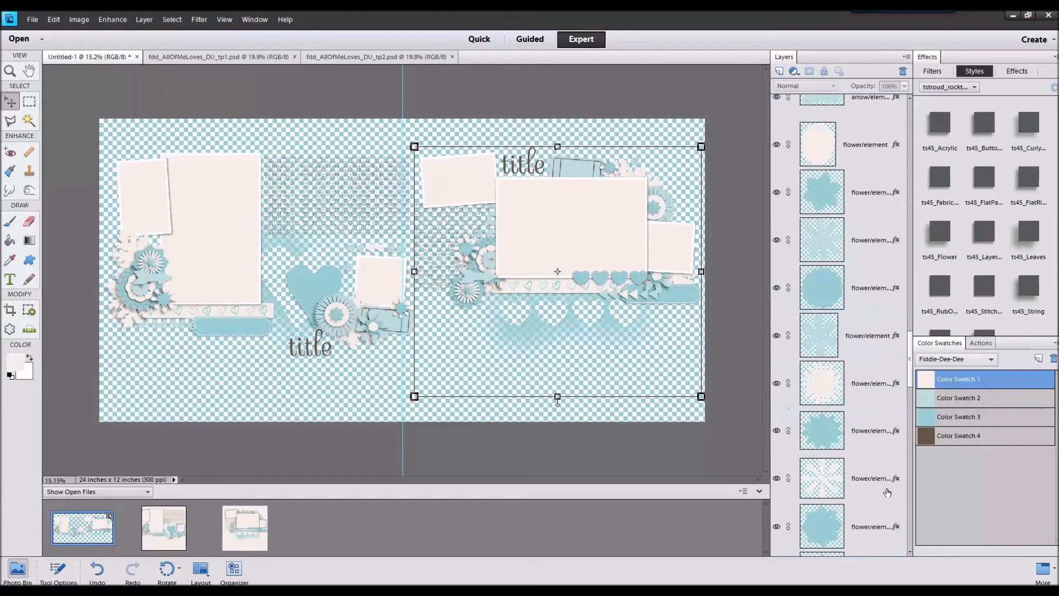
{"action": "scroll", "coordinate": [887, 493], "scroll_direction": "down", "scroll_amount": 6}
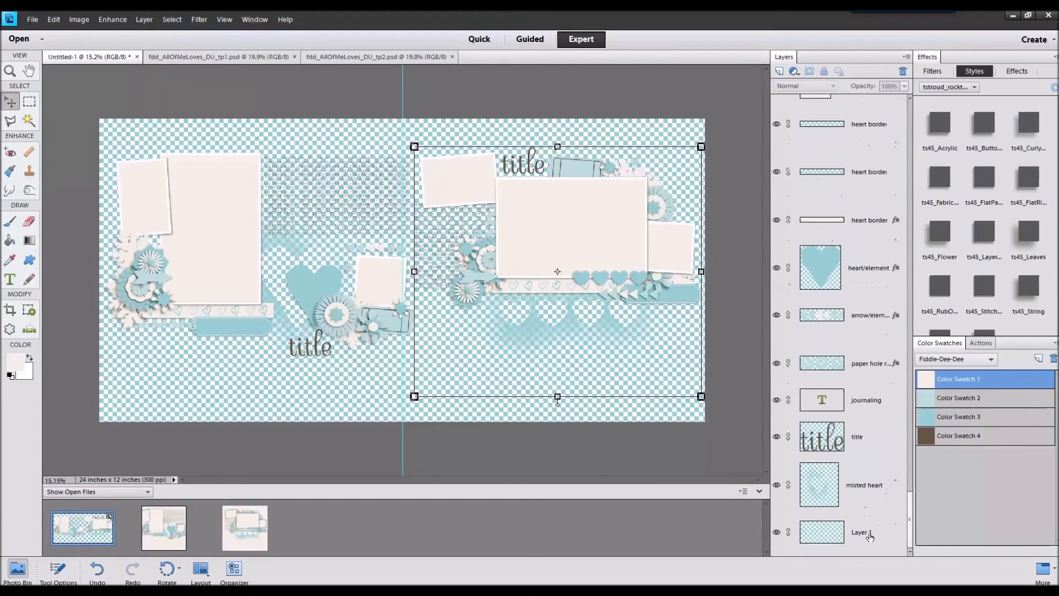
{"action": "left_click", "coordinate": [870, 536]}
{"action": "left_click", "coordinate": [792, 75]}
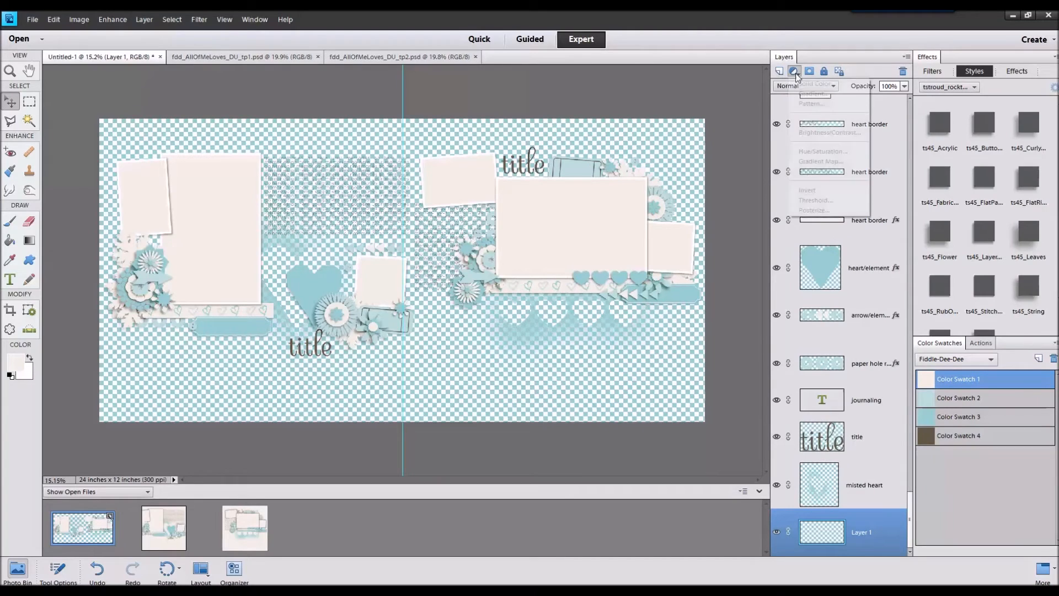
{"action": "left_click", "coordinate": [808, 79]}
{"action": "left_click", "coordinate": [657, 157]}
- Select the left-page layers from misted heart up to the flower/element below the arrow/element, and shift them left of the center guide
{"action": "scroll", "coordinate": [558, 250], "scroll_direction": "up", "scroll_amount": 1}
{"action": "scroll", "coordinate": [558, 249], "scroll_direction": "down", "scroll_amount": 1}
{"action": "left_click", "coordinate": [251, 223]}
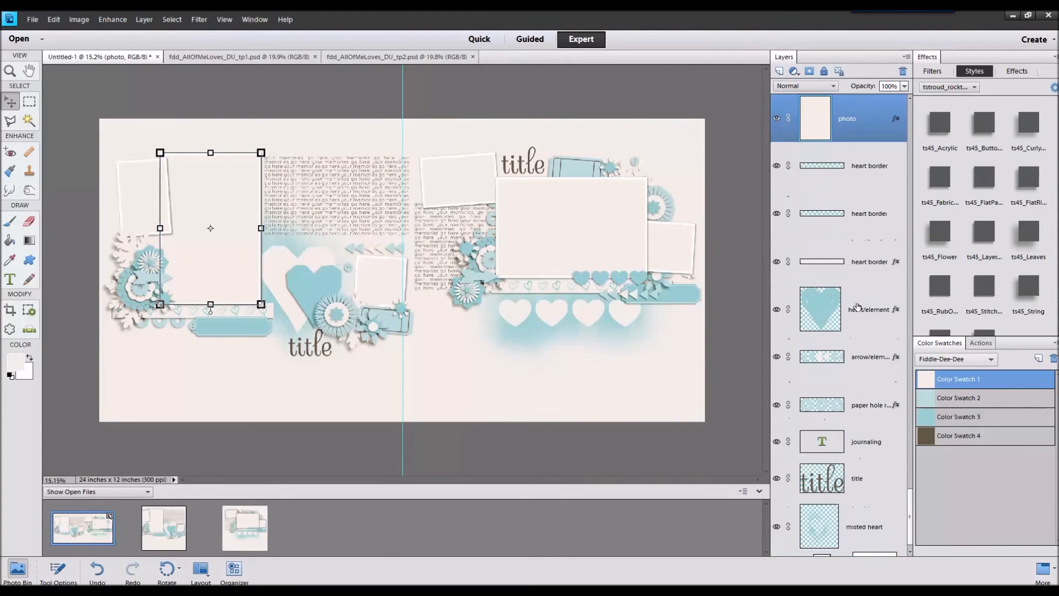
{"action": "left_click", "coordinate": [880, 512]}
{"action": "scroll", "coordinate": [848, 375], "scroll_direction": "down", "scroll_amount": 10}
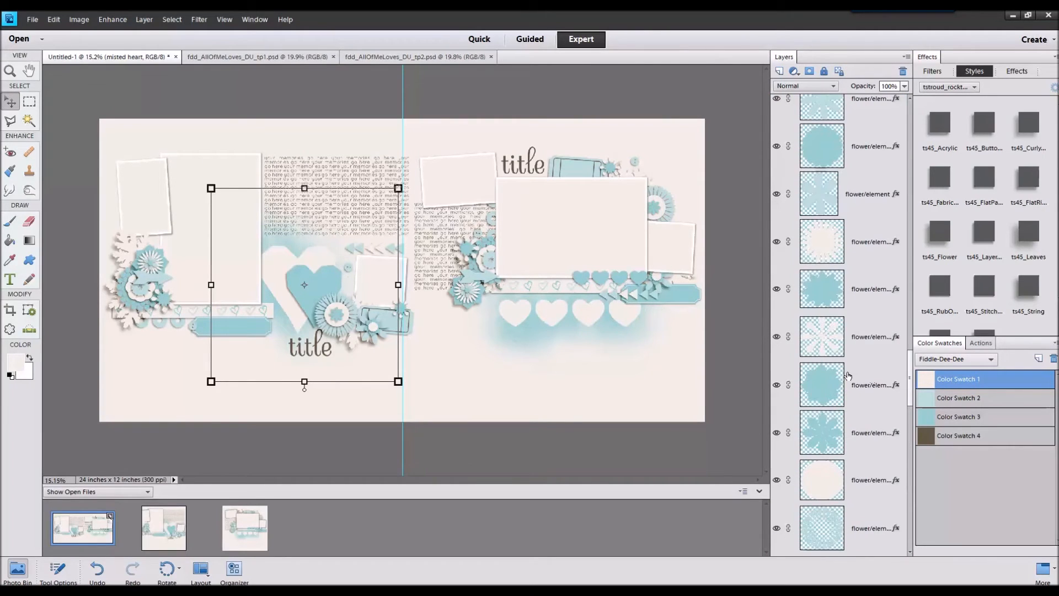
{"action": "scroll", "coordinate": [847, 375], "scroll_direction": "up", "scroll_amount": 2}
{"action": "scroll", "coordinate": [847, 375], "scroll_direction": "up", "scroll_amount": 3}
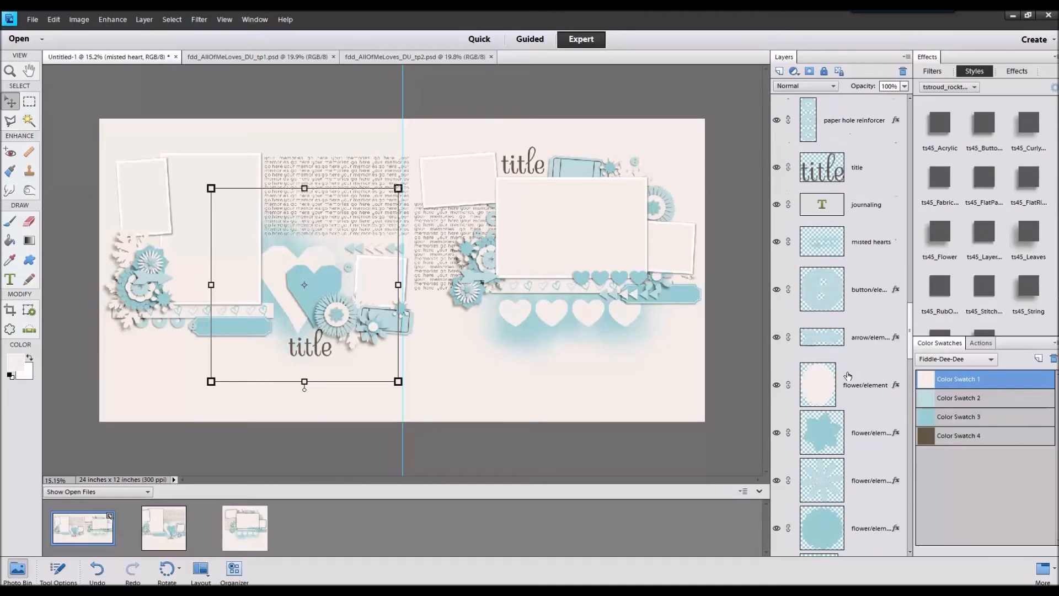
{"action": "scroll", "coordinate": [848, 375], "scroll_direction": "up", "scroll_amount": 1}
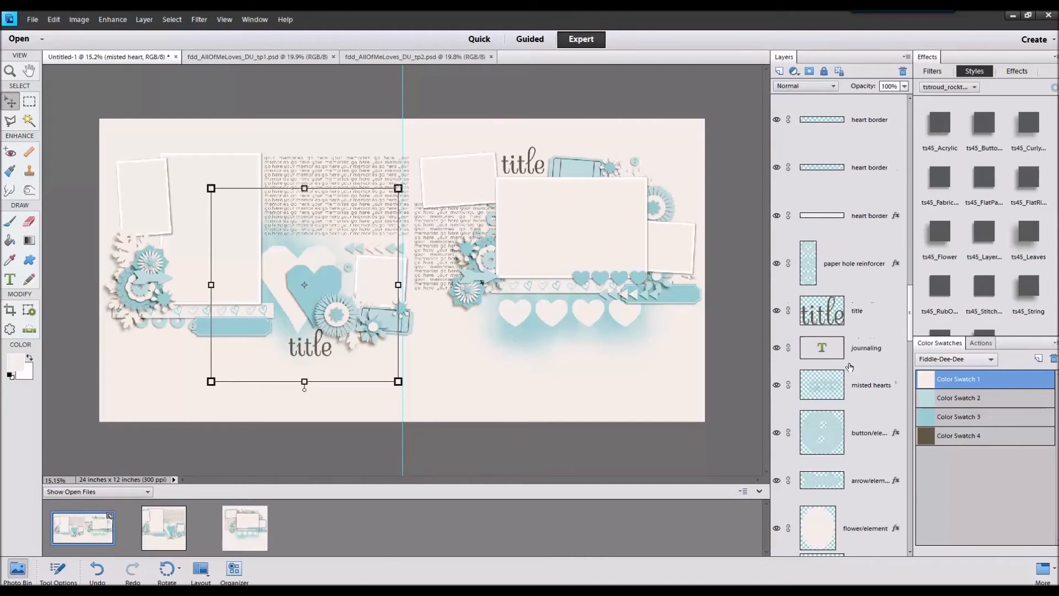
{"action": "left_click", "coordinate": [886, 318], "text": "shift"}
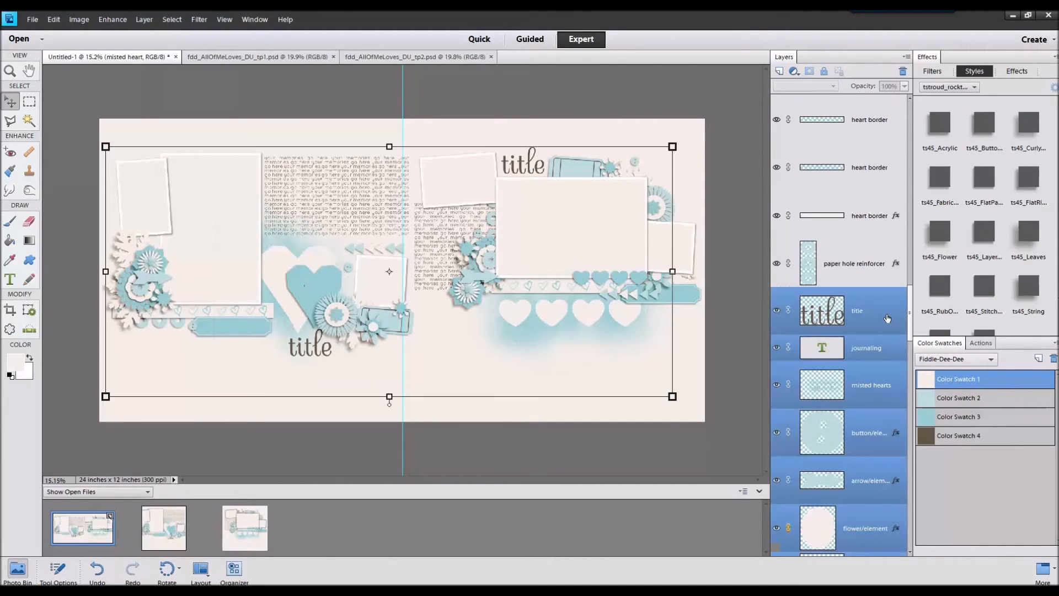
{"action": "scroll", "coordinate": [884, 371], "scroll_direction": "down", "scroll_amount": 4}
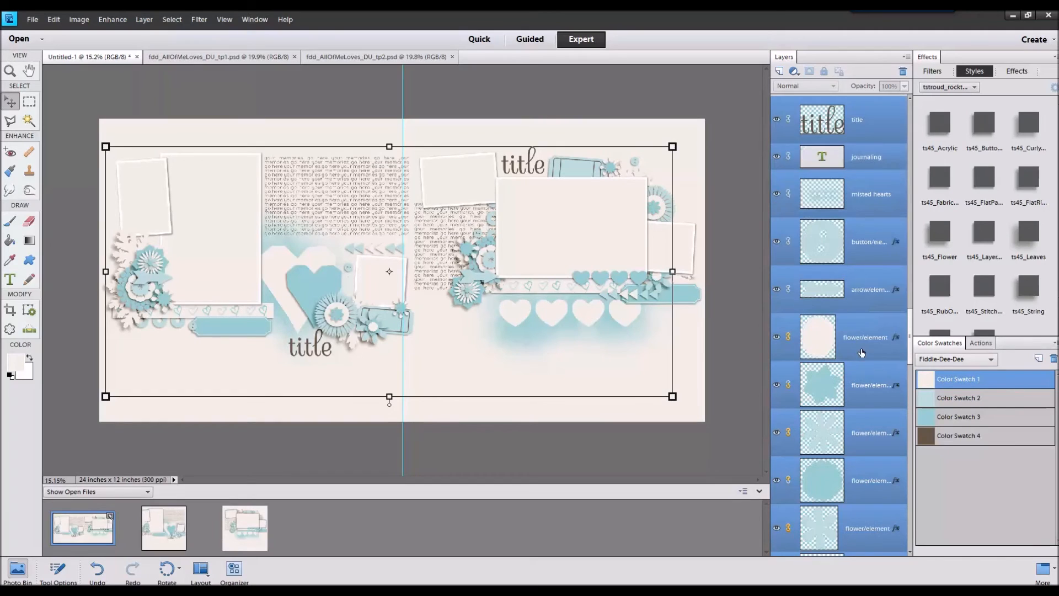
{"action": "left_click", "coordinate": [862, 352], "text": "shift"}
{"action": "left_click_drag", "start_coordinate": [367, 291], "coordinate": [355, 291]}
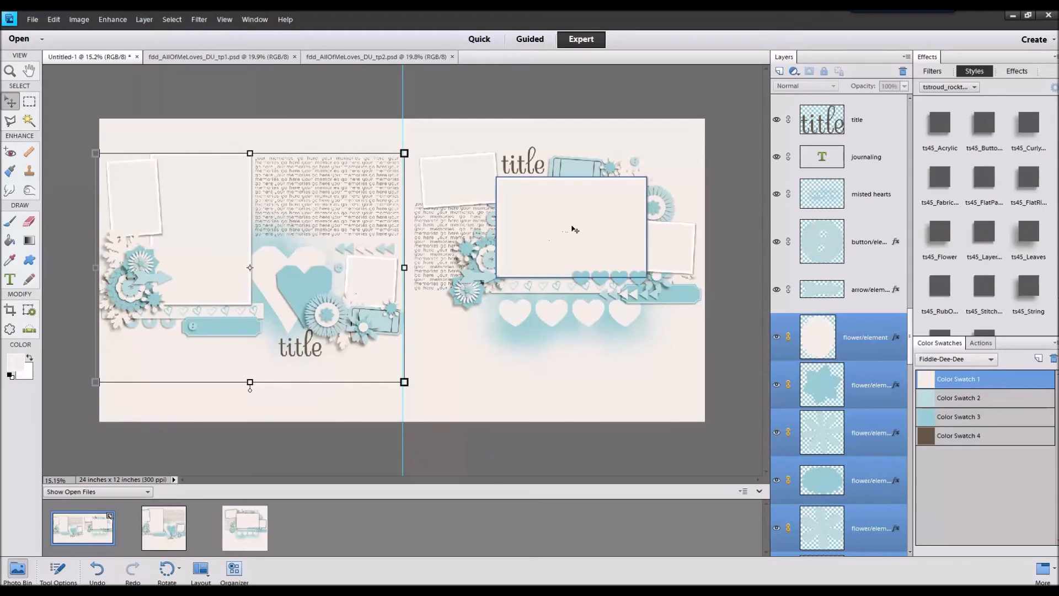
- Select the layers from the arrow/element above the left-page group to the topmost arrow/element, and move them left against the center guide
{"action": "left_click", "coordinate": [850, 289]}
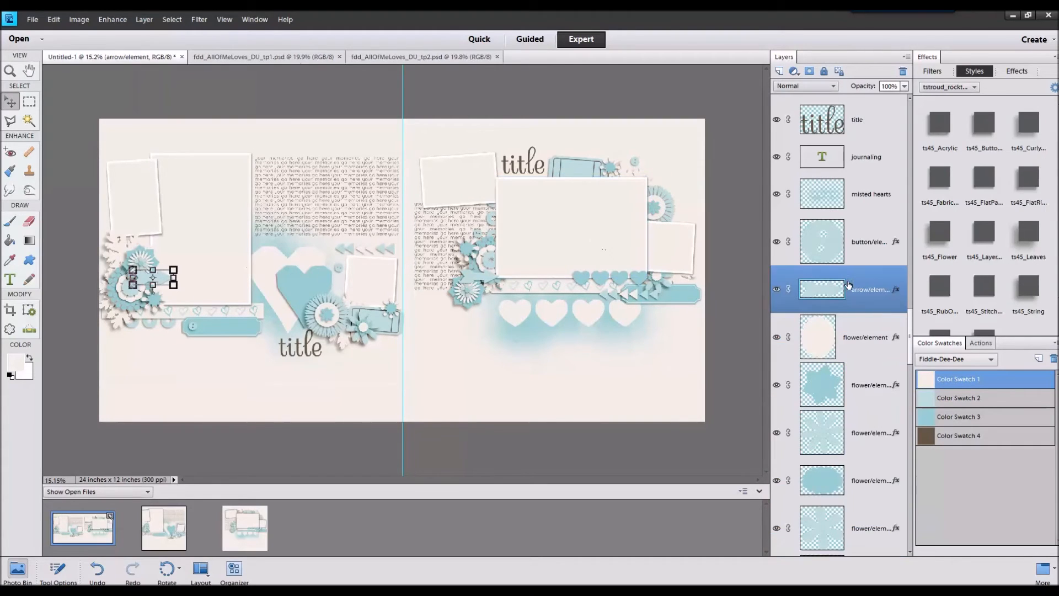
{"action": "scroll", "coordinate": [847, 276], "scroll_direction": "down", "scroll_amount": 5}
{"action": "scroll", "coordinate": [847, 276], "scroll_direction": "up", "scroll_amount": 5}
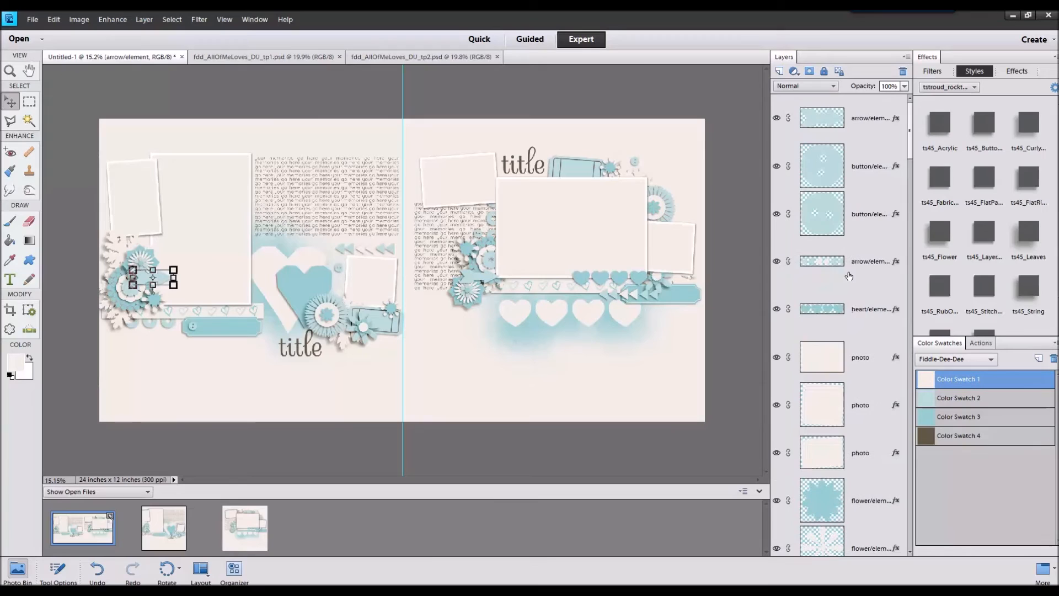
{"action": "left_click", "coordinate": [861, 124], "text": "shift"}
{"action": "left_click_drag", "start_coordinate": [589, 228], "coordinate": [581, 230]}
{"action": "key", "text": "Right"}
{"action": "key", "text": "Right"}
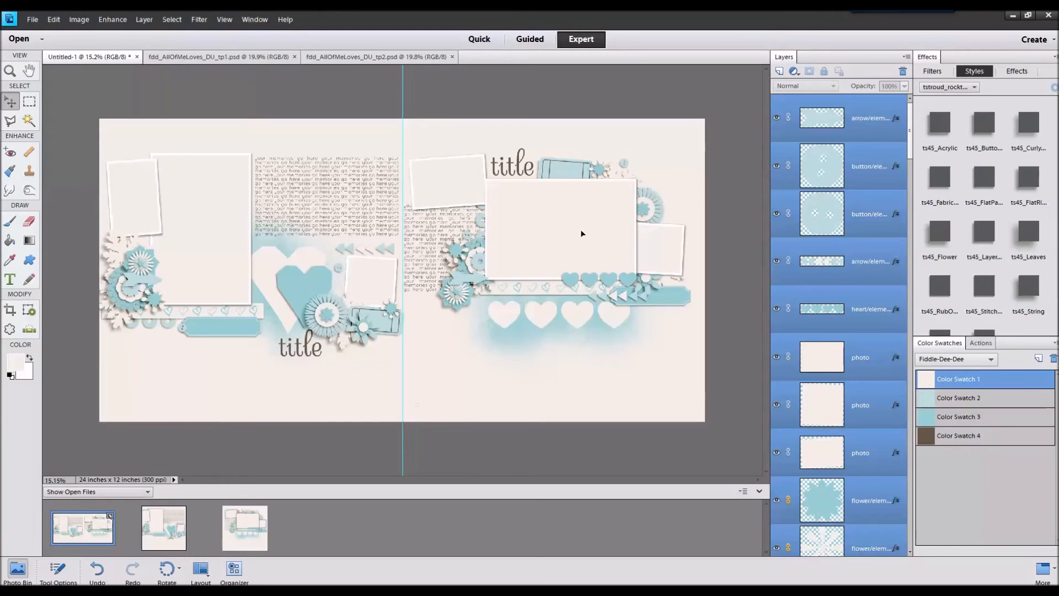
{"action": "key", "text": "Left"}
{"action": "key", "text": "Up"}
{"action": "left_click", "coordinate": [626, 469]}
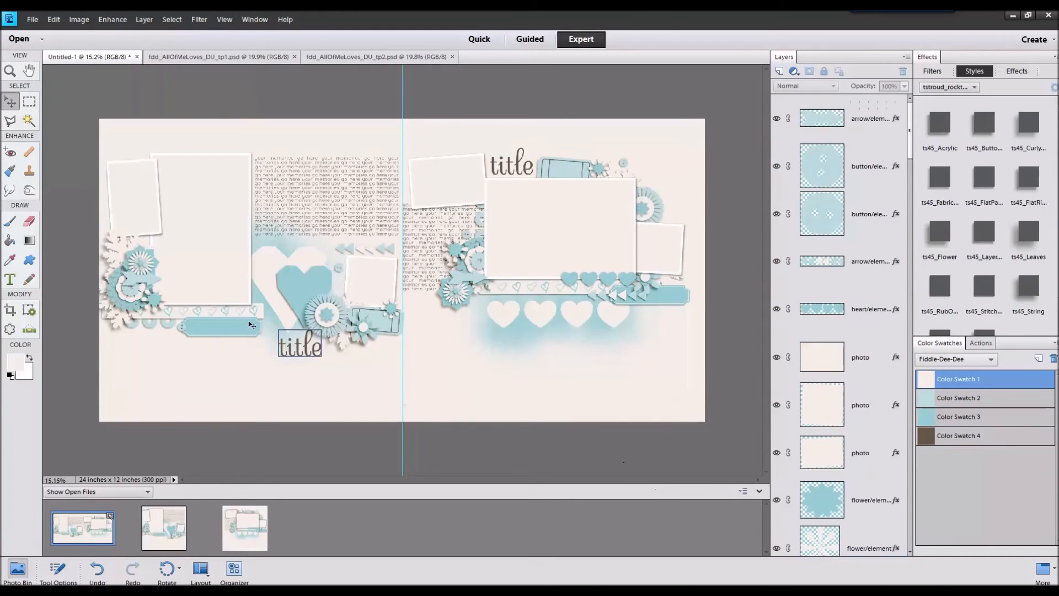
{"action": "left_click", "coordinate": [154, 282]}
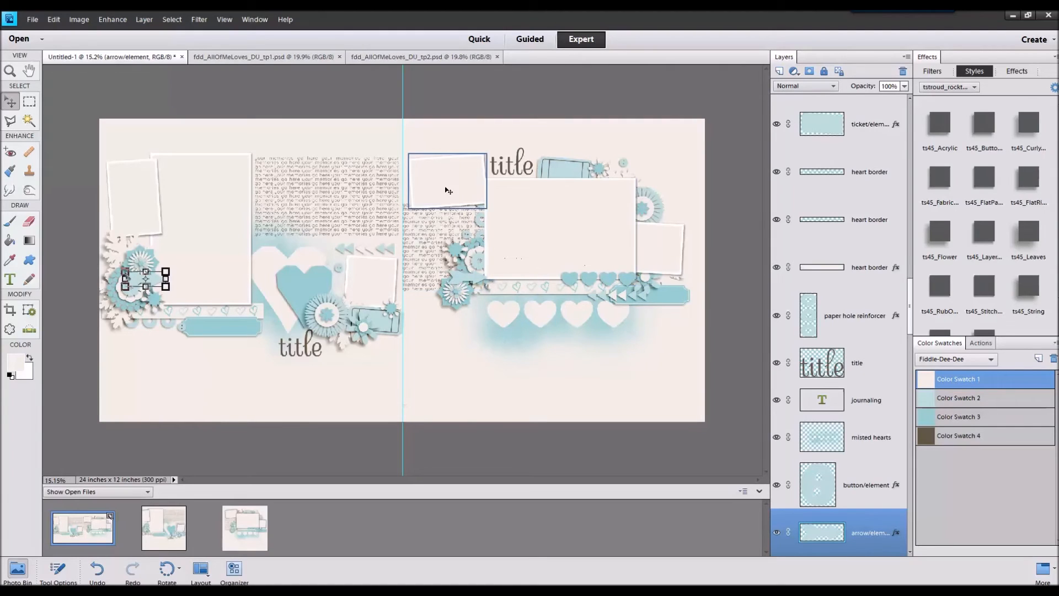
{"action": "scroll", "coordinate": [896, 423], "scroll_direction": "down", "scroll_amount": 4}
{"action": "scroll", "coordinate": [895, 422], "scroll_direction": "down", "scroll_amount": 2}
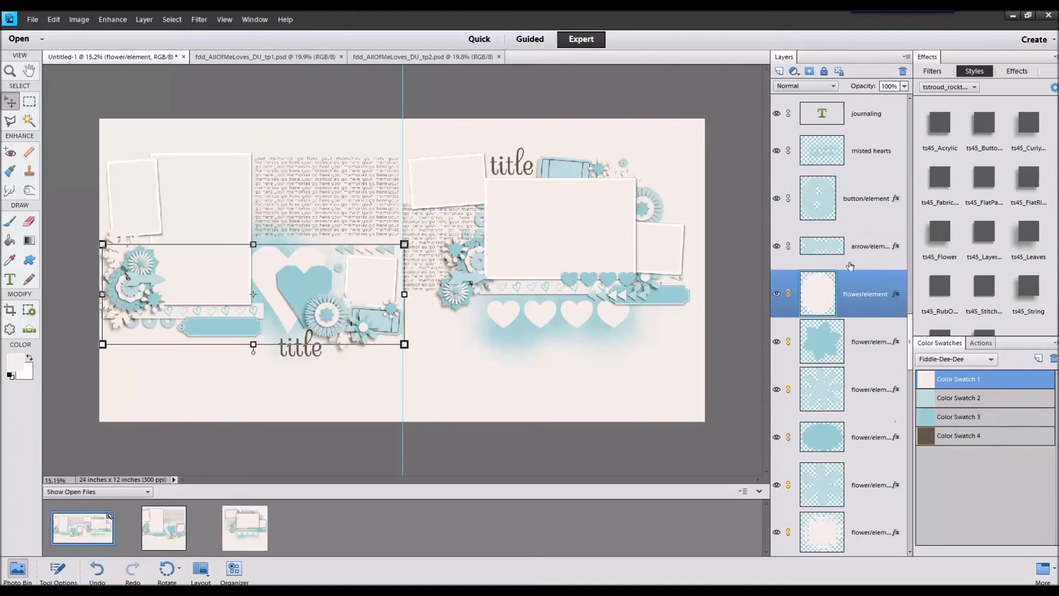
{"action": "left_click", "coordinate": [866, 216]}
{"action": "scroll", "coordinate": [869, 229], "scroll_direction": "up", "scroll_amount": 10}
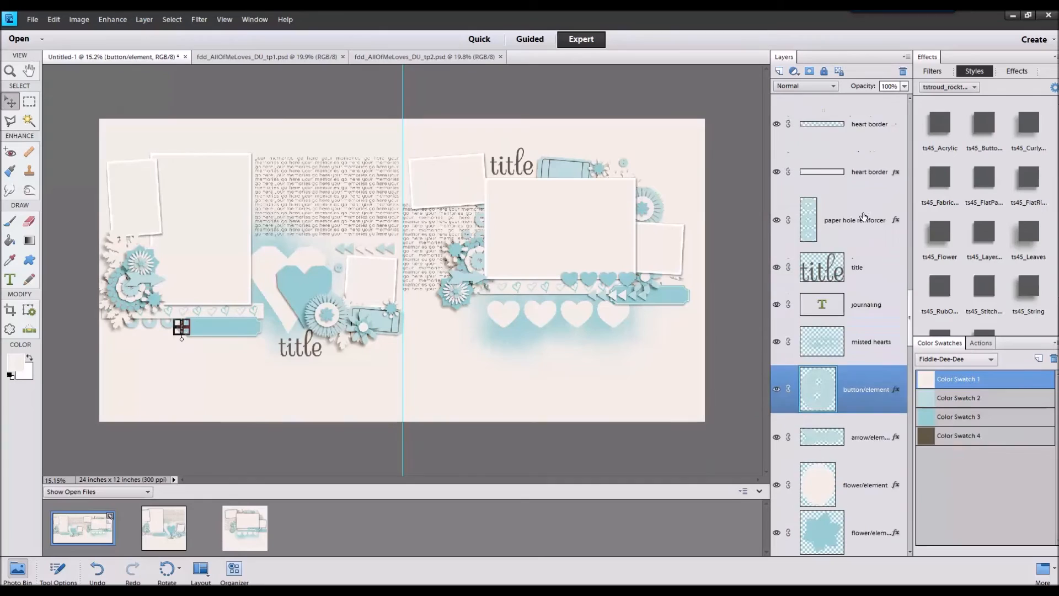
{"action": "left_click_drag", "start_coordinate": [909, 266], "coordinate": [918, 101]}
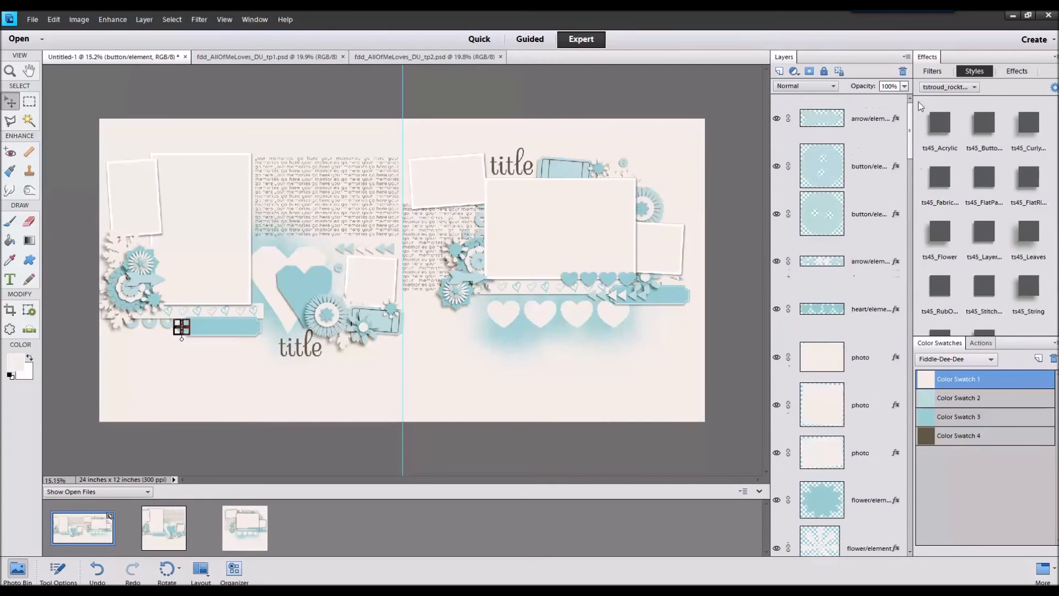
{"action": "key", "text": "ctrl+alt+a"}
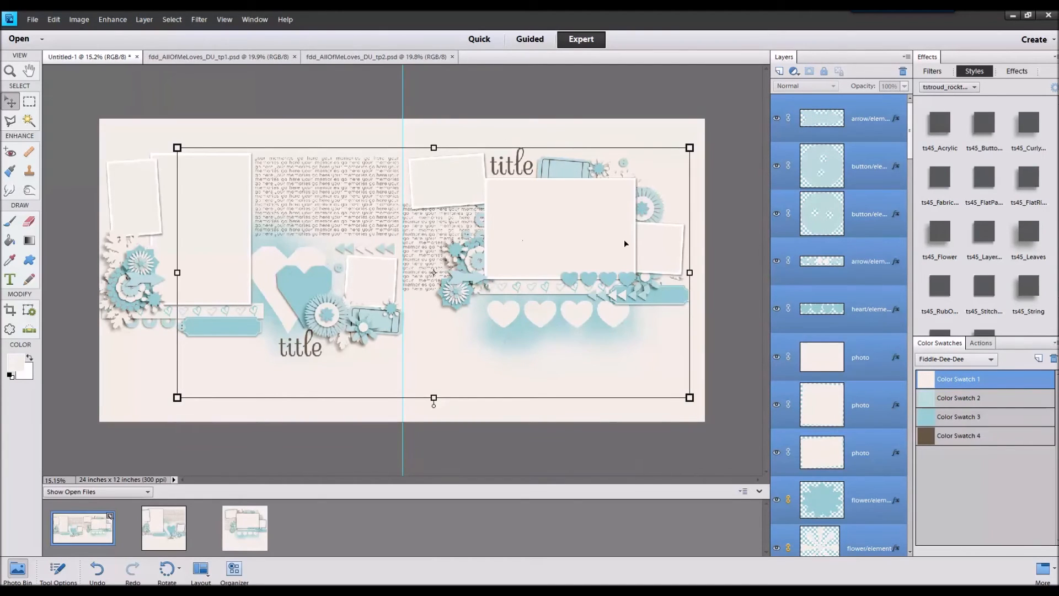
- Select all layers from the topmost arrow/element down to misted heart and nudge them together slightly to the right
{"action": "left_click", "coordinate": [873, 117]}
{"action": "scroll", "coordinate": [865, 326], "scroll_direction": "down", "scroll_amount": 10}
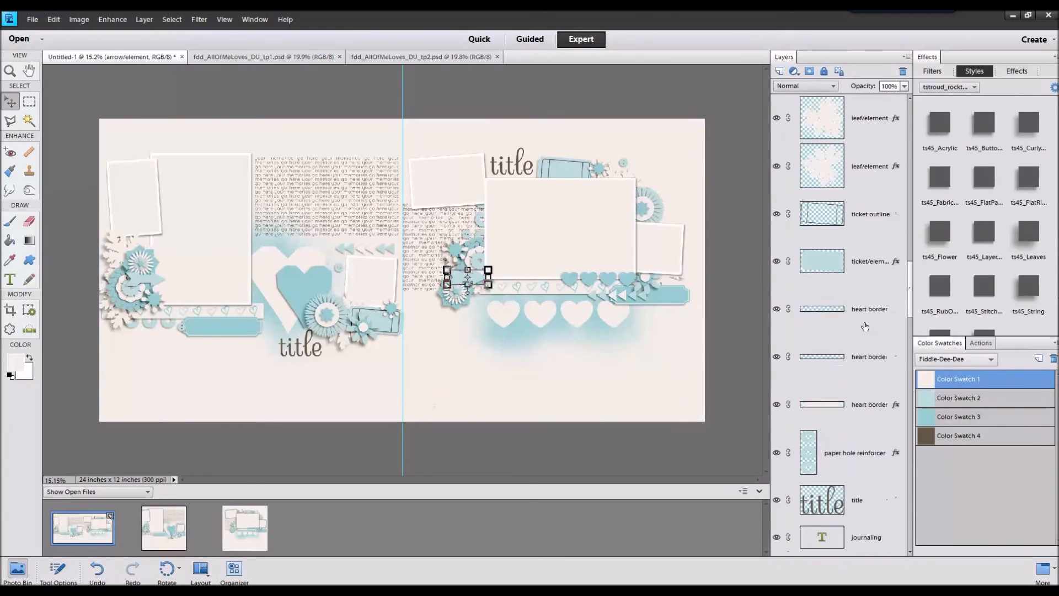
{"action": "scroll", "coordinate": [865, 327], "scroll_direction": "down", "scroll_amount": 5}
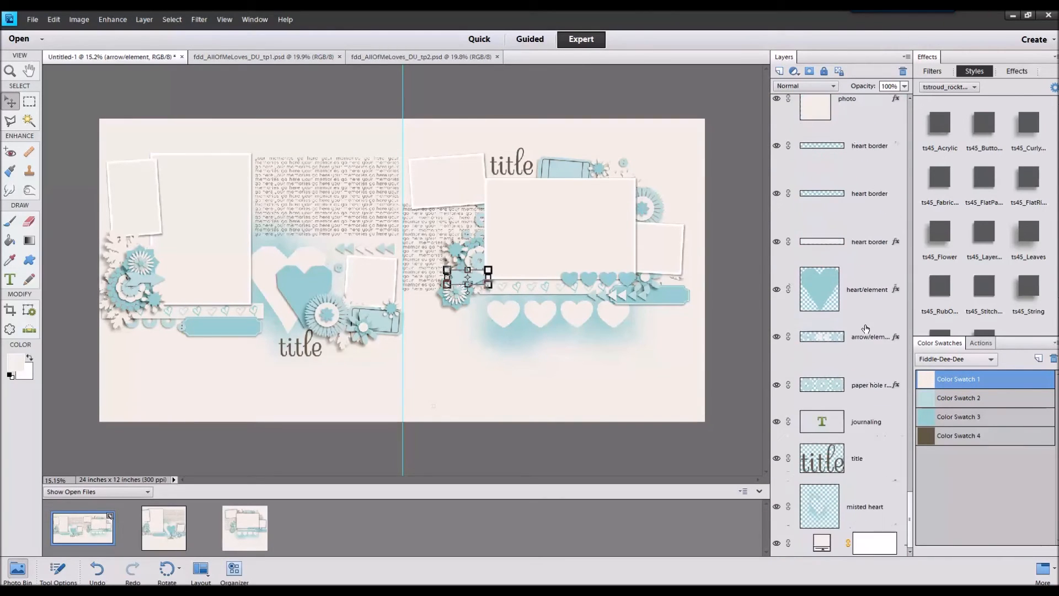
{"action": "left_click", "coordinate": [872, 506], "text": "shift"}
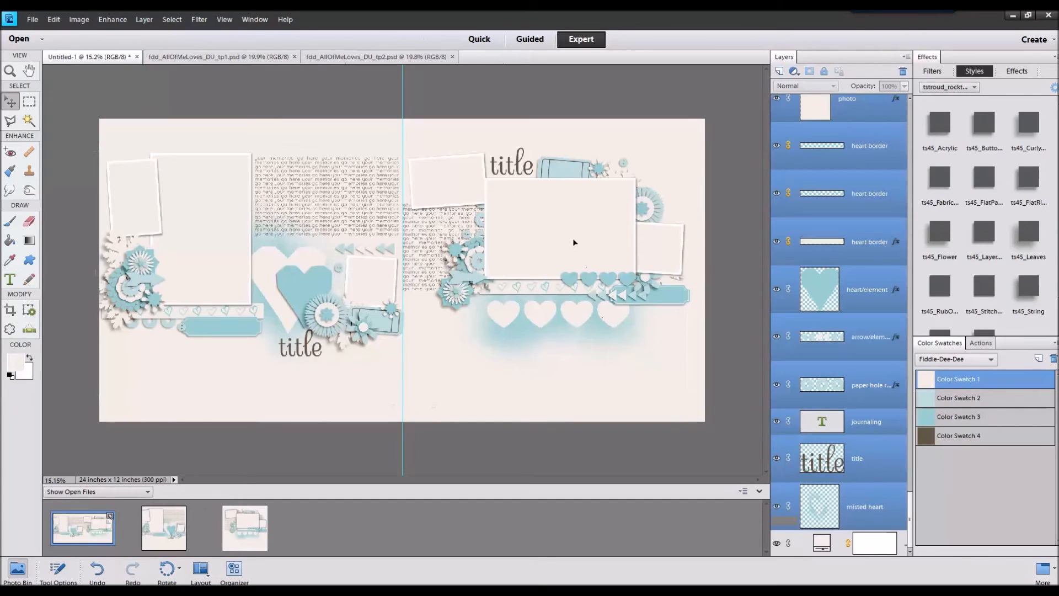
{"action": "key", "text": "shift+Right"}
{"action": "key", "text": "shift+Right"}
{"action": "key", "text": "shift+Right"}
{"action": "key", "text": "shift+Right"}
{"action": "key", "text": "shift+Right"}
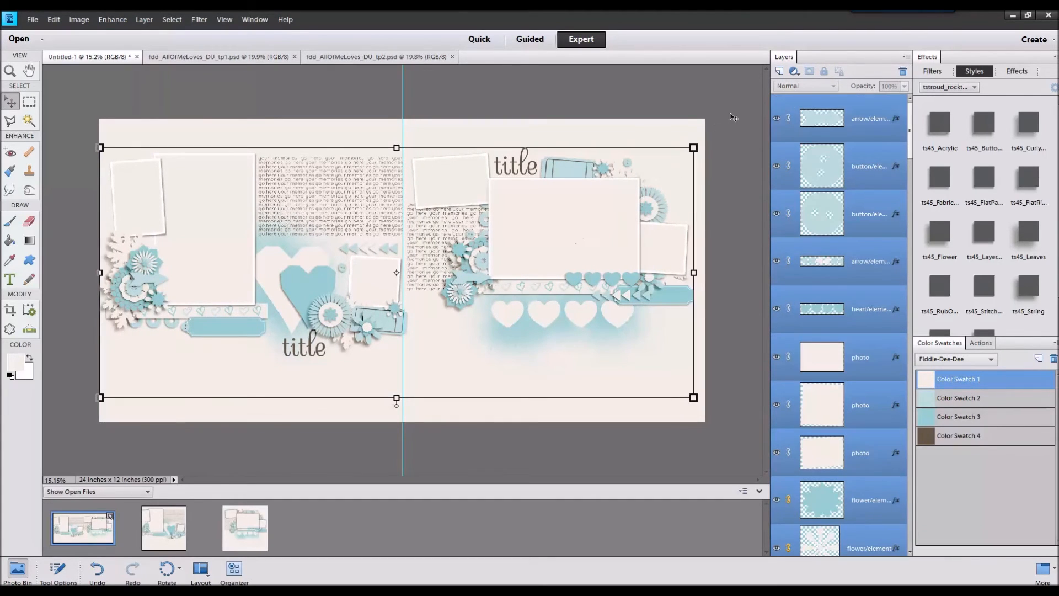
{"action": "left_click", "coordinate": [734, 117]}
- Adjust the left-page journaling's position and move the right page's tilted landscape photo down to the center guide, below the right-page journaling
{"action": "left_click", "coordinate": [580, 240]}
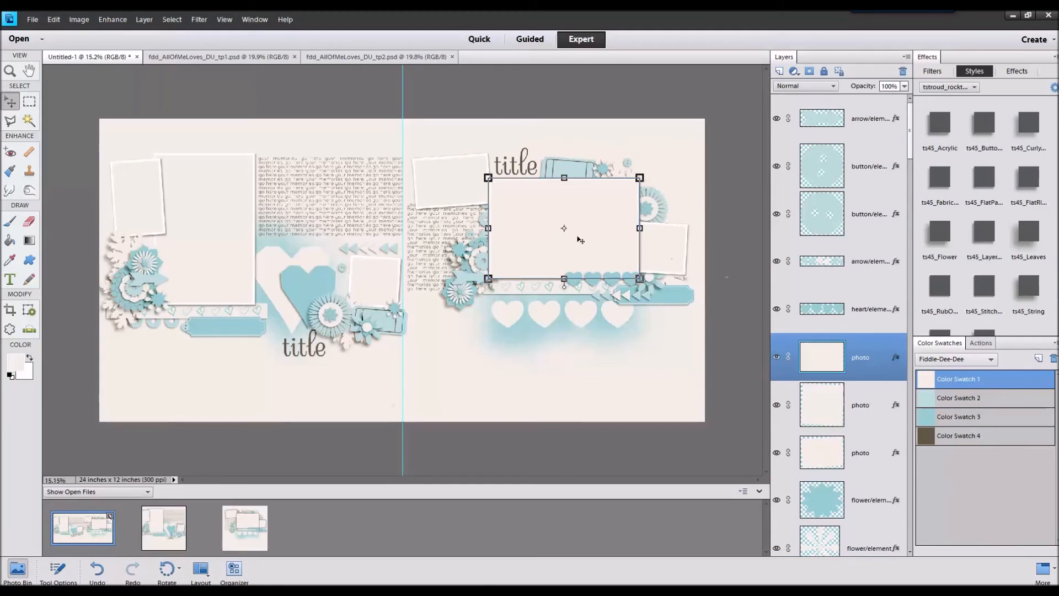
{"action": "left_click", "coordinate": [463, 193]}
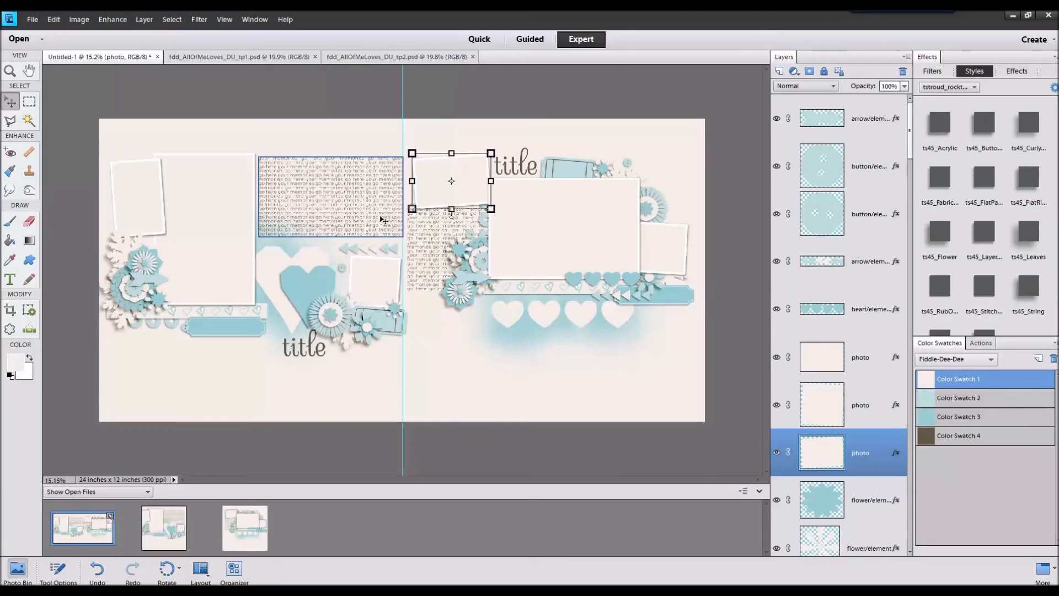
{"action": "left_click", "coordinate": [353, 219]}
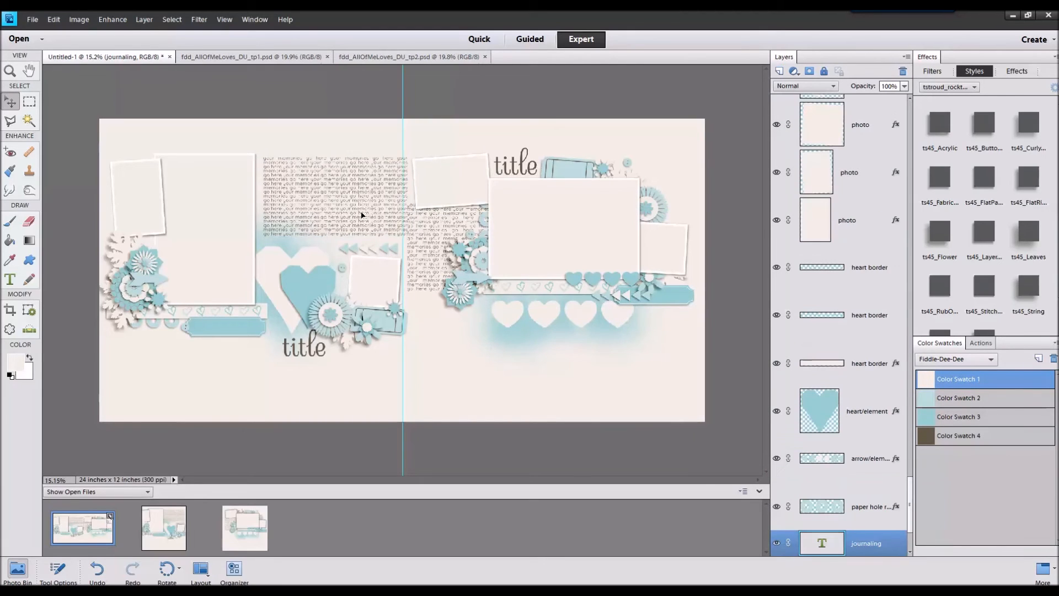
{"action": "left_click_drag", "start_coordinate": [354, 213], "coordinate": [357, 213]}
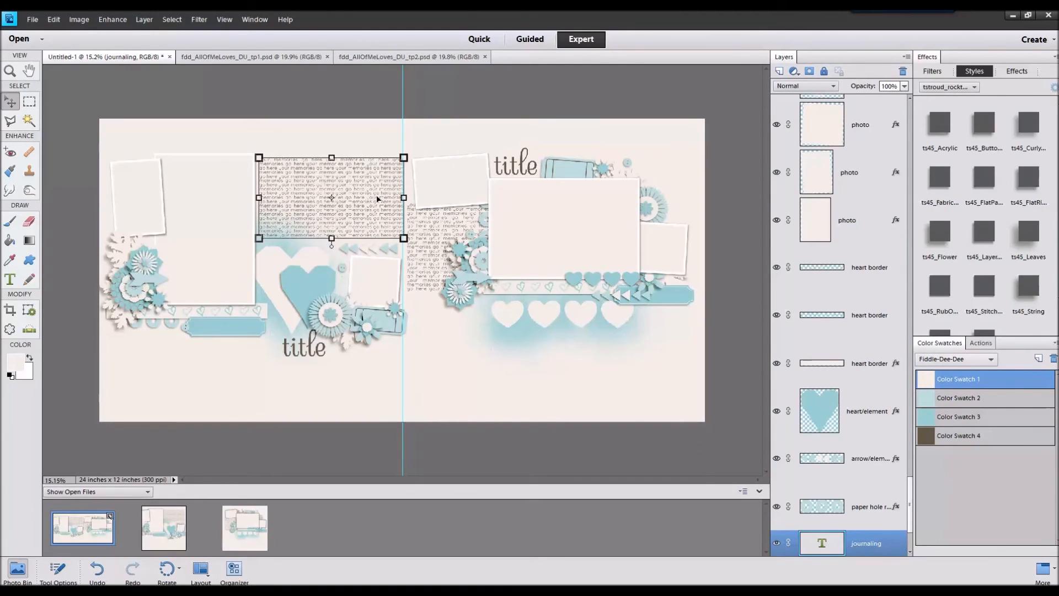
{"action": "left_click_drag", "start_coordinate": [450, 190], "coordinate": [436, 323]}
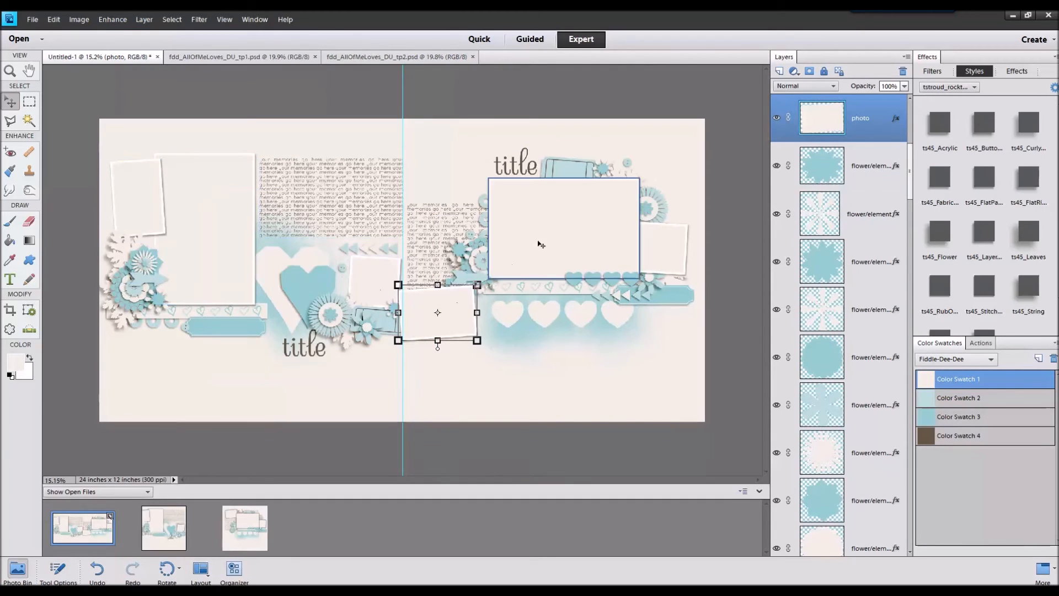
- Hide the right-page journaling and shift the left-page journaling slightly left, away from the center guide
{"action": "left_click", "coordinate": [436, 226]}
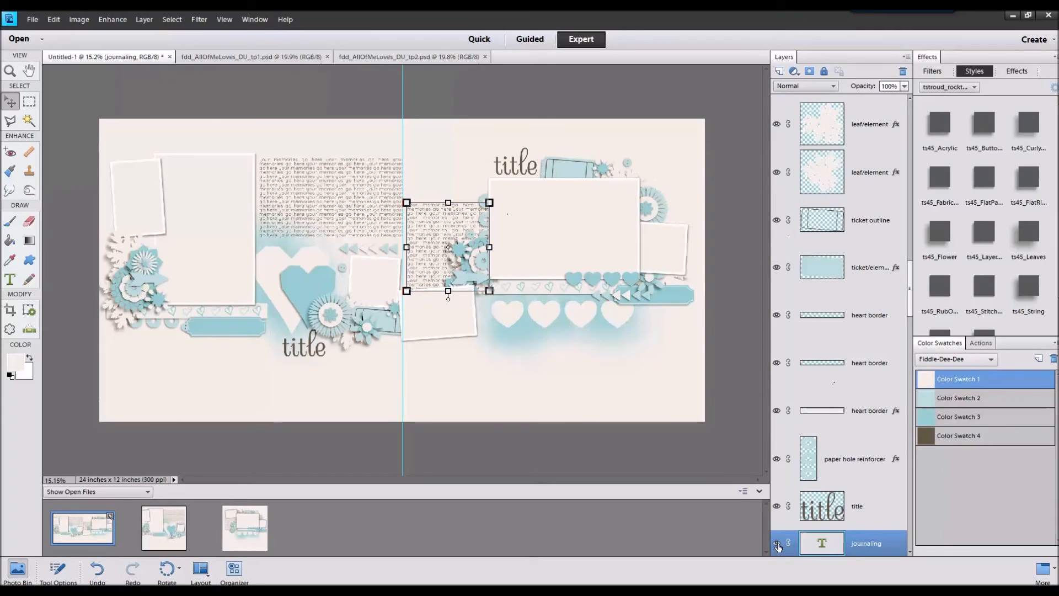
{"action": "left_click_drag", "start_coordinate": [458, 252], "coordinate": [345, 199]}
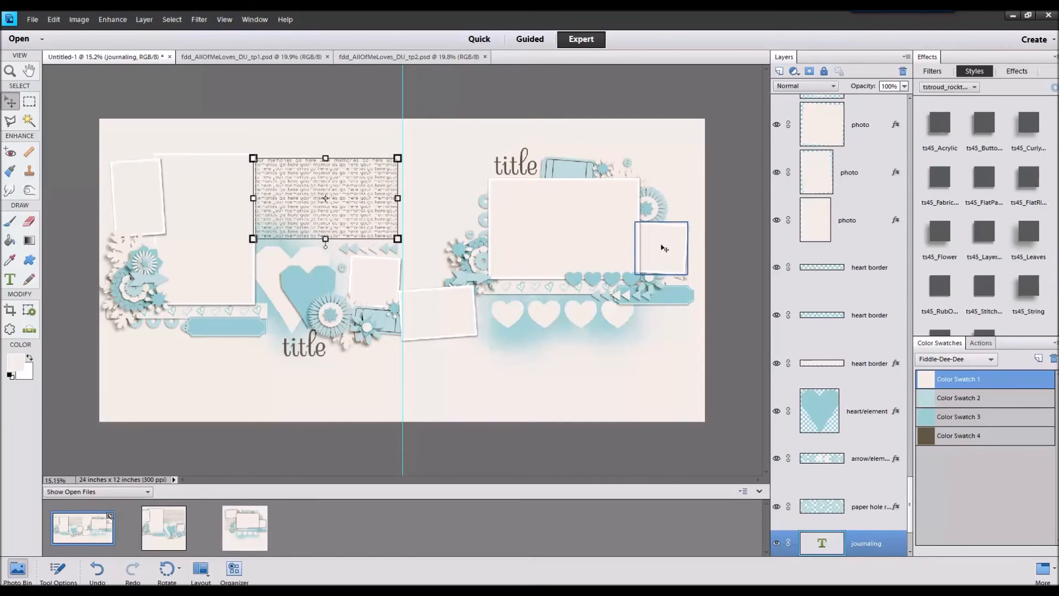
- Shift the right page's small square photo slightly outward so it sits beside the large photo's edge
{"action": "left_click", "coordinate": [675, 256]}
{"action": "mouse_move", "coordinate": [668, 256]}
{"action": "left_mouse_down"}
{"action": "mouse_move", "coordinate": [442, 287]}
{"action": "mouse_move", "coordinate": [433, 264]}
{"action": "mouse_move", "coordinate": [646, 274]}
{"action": "mouse_move", "coordinate": [671, 253]}
{"action": "left_mouse_up"}
{"action": "left_click", "coordinate": [176, 231]}
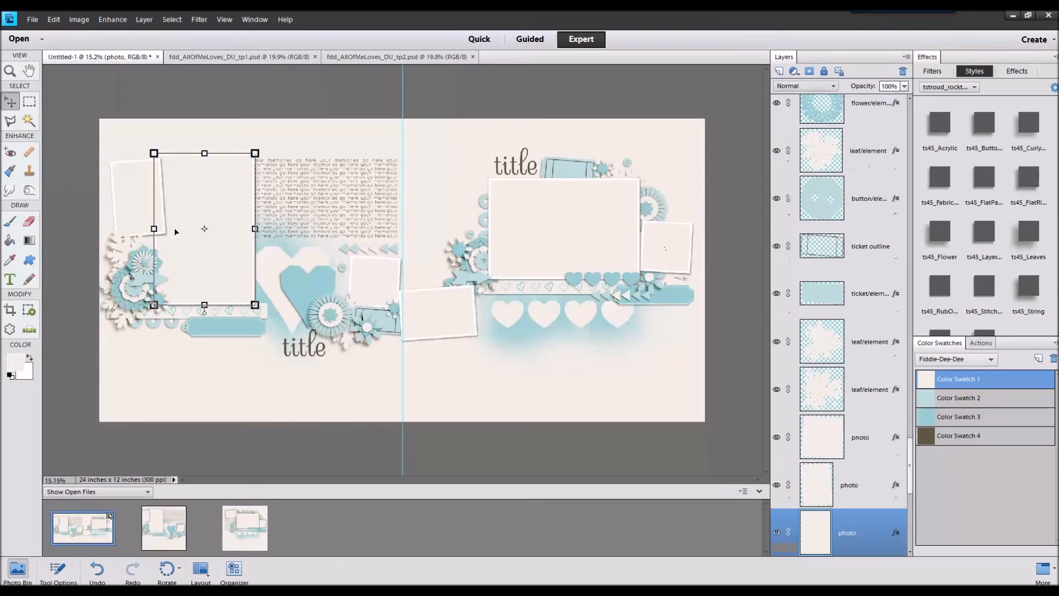
{"action": "left_click", "coordinate": [570, 226]}
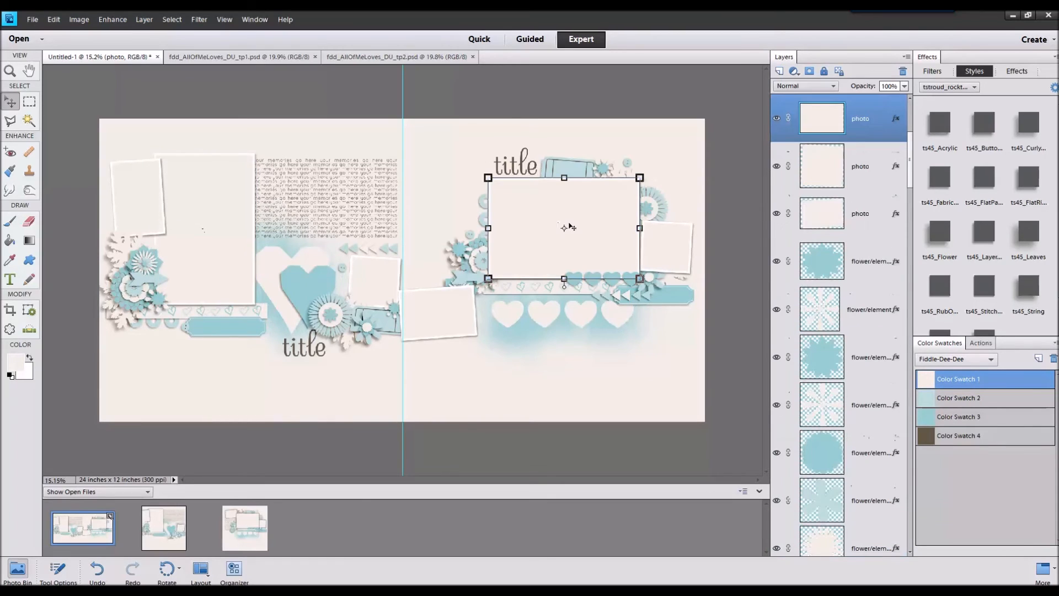
- Hide the large landscape photo on the right page to expose the embellishments behind it
{"action": "left_click", "coordinate": [708, 201]}
{"action": "scroll", "coordinate": [384, 228], "scroll_direction": "up", "scroll_amount": 2}
{"action": "scroll", "coordinate": [385, 228], "scroll_direction": "down", "scroll_amount": 3}
{"action": "left_click", "coordinate": [457, 289]}
{"action": "left_click", "coordinate": [543, 237]}
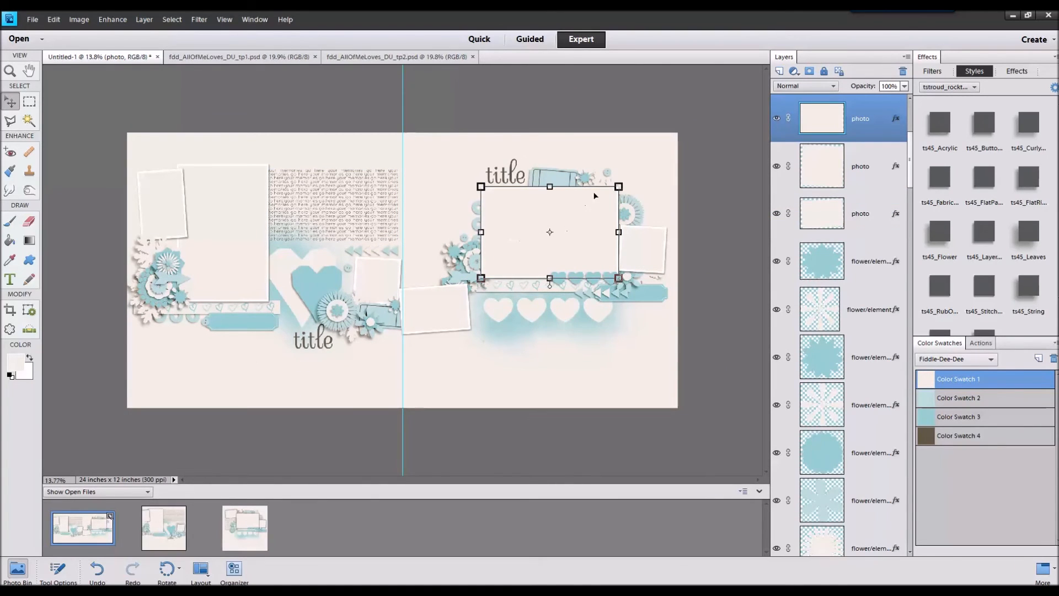
{"action": "left_click", "coordinate": [557, 179]}
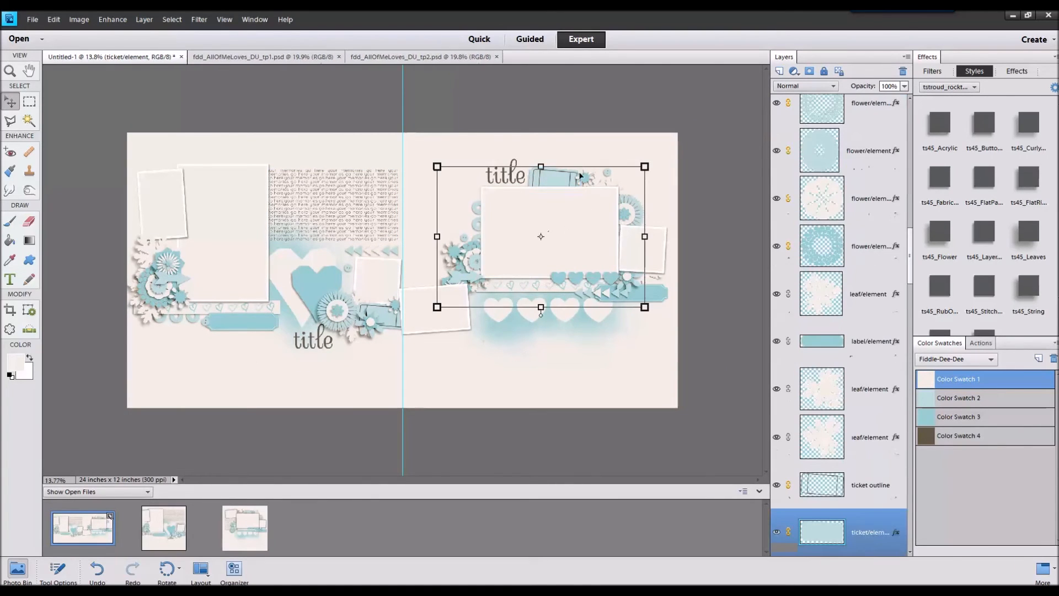
{"action": "left_click", "coordinate": [546, 230]}
{"action": "left_click", "coordinate": [776, 119]}
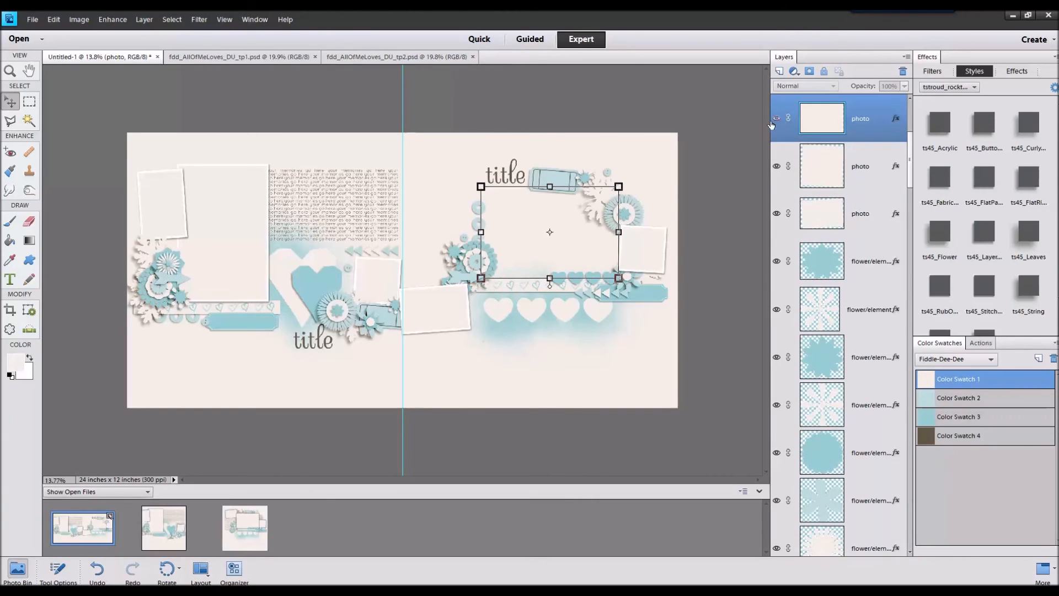
{"action": "left_click", "coordinate": [712, 177]}
- Select the right page's ticket, flowers, leaves, buttons, arrows, hearts, borders and label together and move the group down the page
{"action": "left_click", "coordinate": [557, 180]}
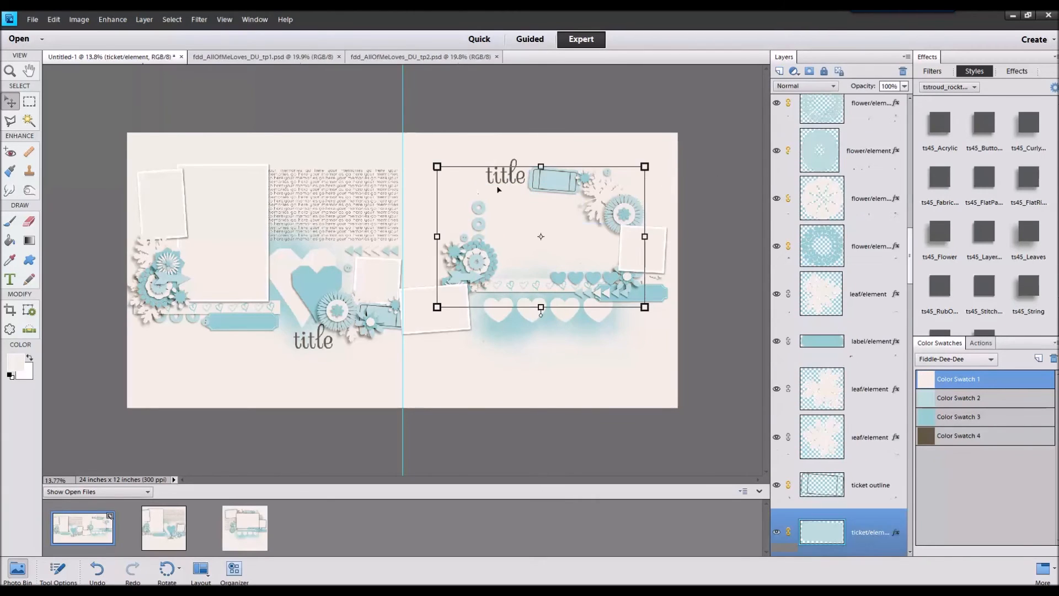
{"action": "left_click", "coordinate": [625, 213]}
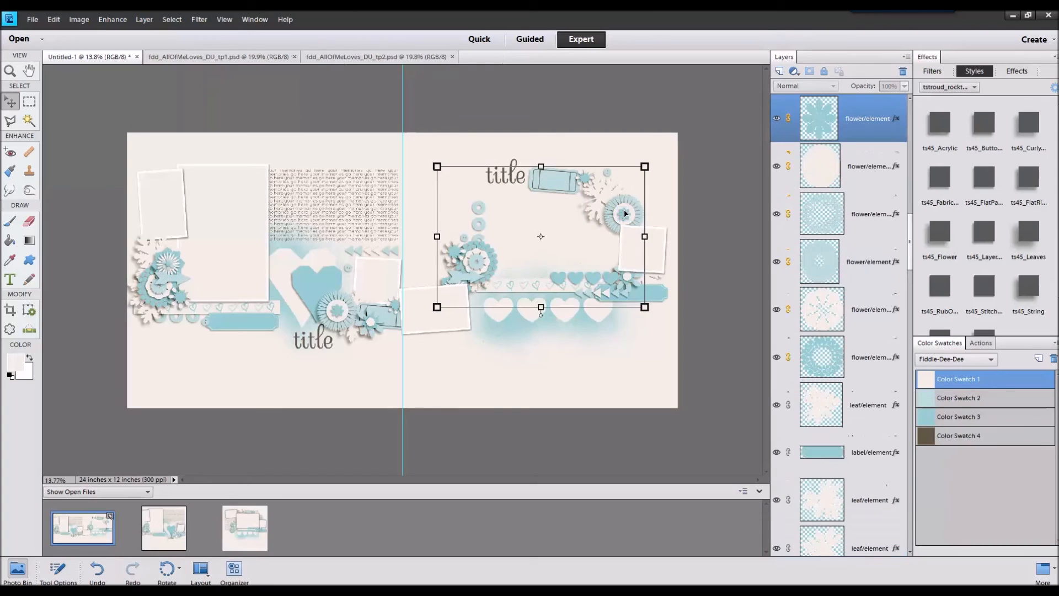
{"action": "left_click", "coordinate": [609, 196], "text": "shift"}
{"action": "left_click", "coordinate": [595, 176]}
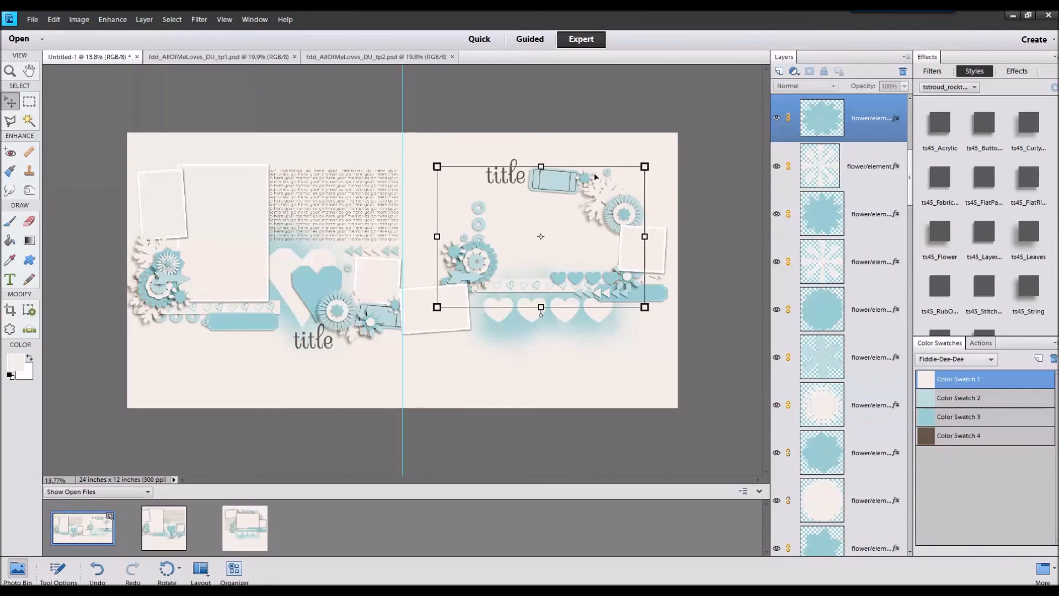
{"action": "left_click", "coordinate": [608, 173], "text": "shift"}
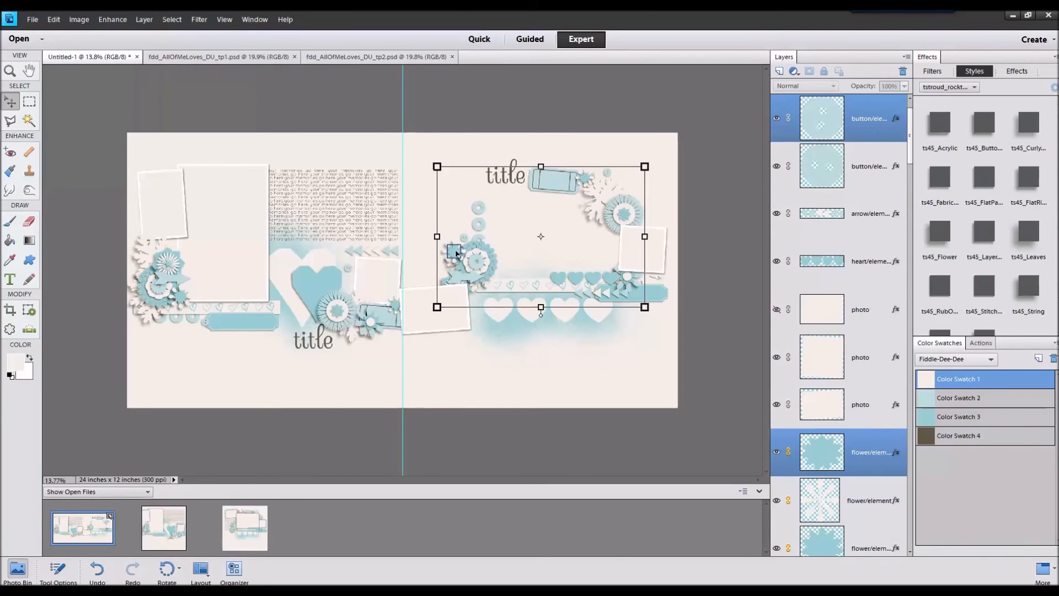
{"action": "left_click", "coordinate": [455, 252], "text": "shift"}
{"action": "left_click", "coordinate": [465, 241], "text": "shift"}
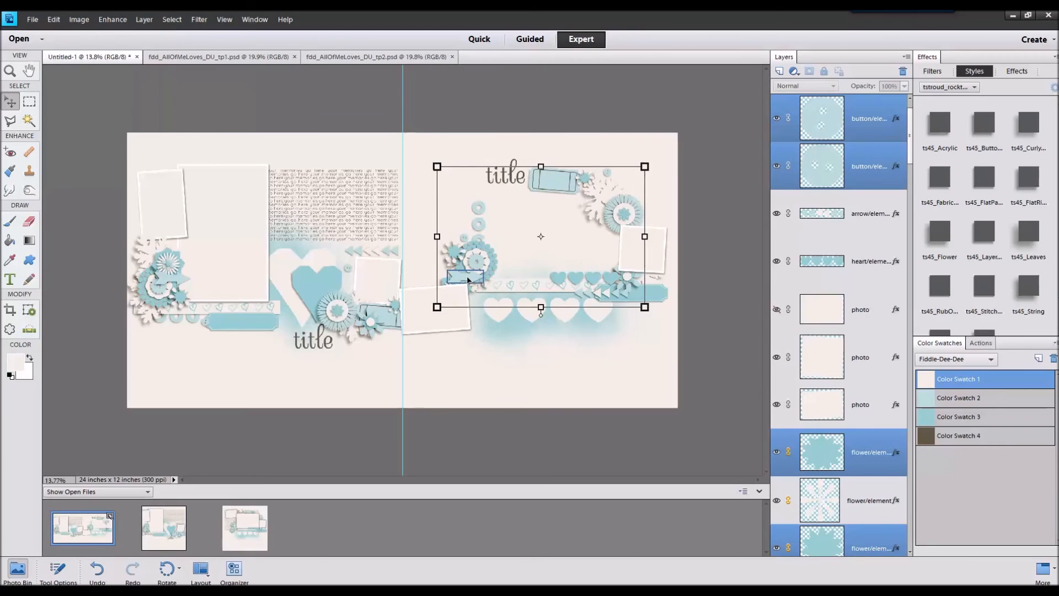
{"action": "left_click", "coordinate": [577, 278], "text": "shift"}
{"action": "left_click", "coordinate": [562, 280], "text": "shift"}
{"action": "left_click", "coordinate": [580, 278], "text": "shift"}
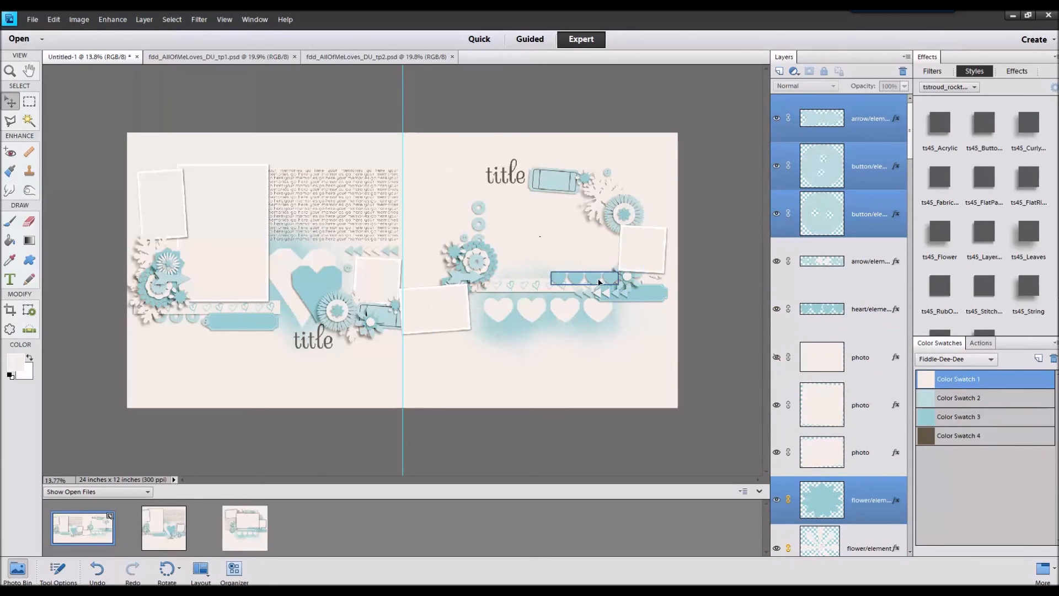
{"action": "left_click", "coordinate": [631, 282], "text": "shift"}
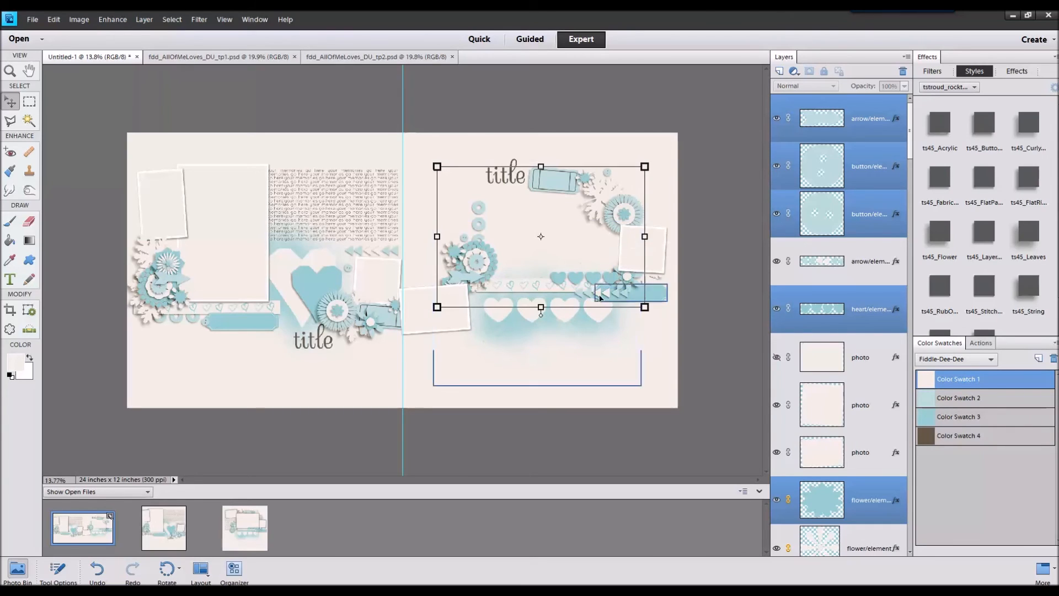
{"action": "left_click", "coordinate": [644, 292], "text": "shift"}
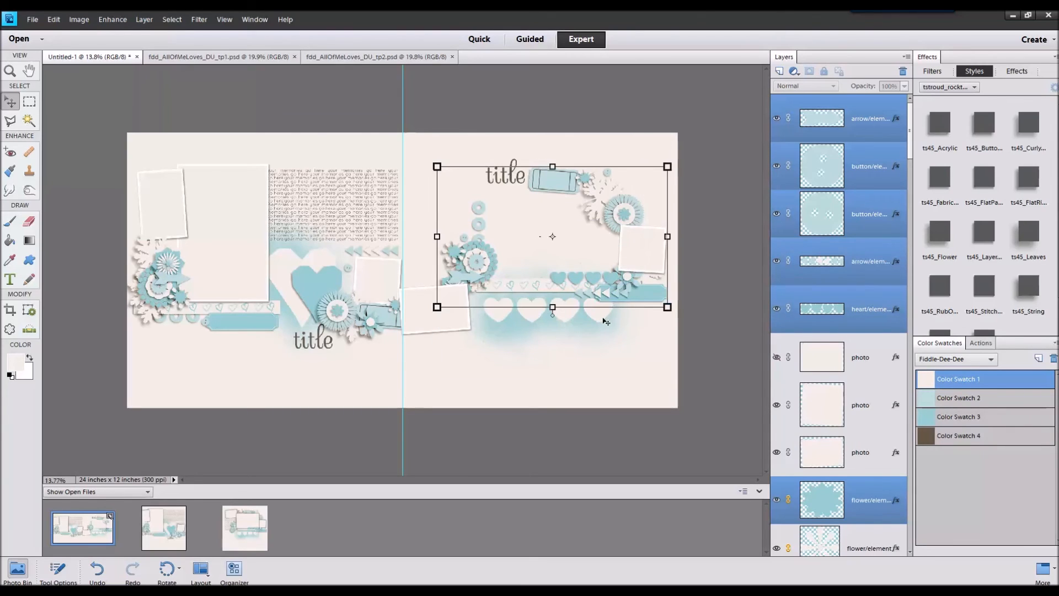
{"action": "left_click", "coordinate": [582, 324], "text": "shift"}
{"action": "left_click_drag", "start_coordinate": [542, 313], "coordinate": [537, 360]}
{"action": "mouse_move", "coordinate": [531, 377]}
{"action": "left_mouse_down"}
{"action": "mouse_move", "coordinate": [521, 379]}
{"action": "mouse_move", "coordinate": [535, 370]}
{"action": "left_mouse_up"}
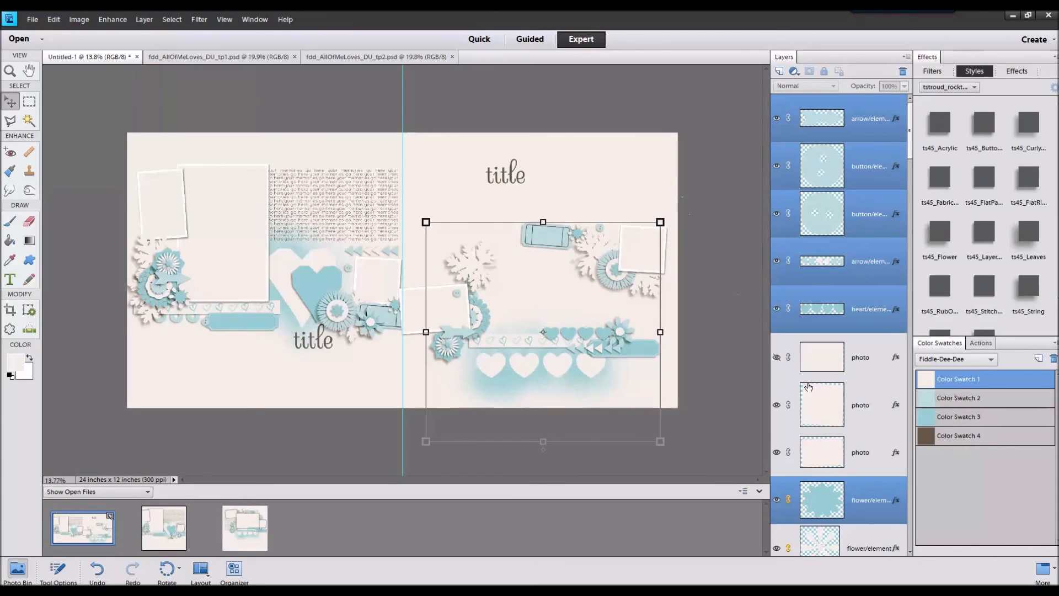
- Show the large landscape photo on the right page again and hide the right page's title
{"action": "left_click", "coordinate": [776, 359]}
{"action": "left_click", "coordinate": [560, 232]}
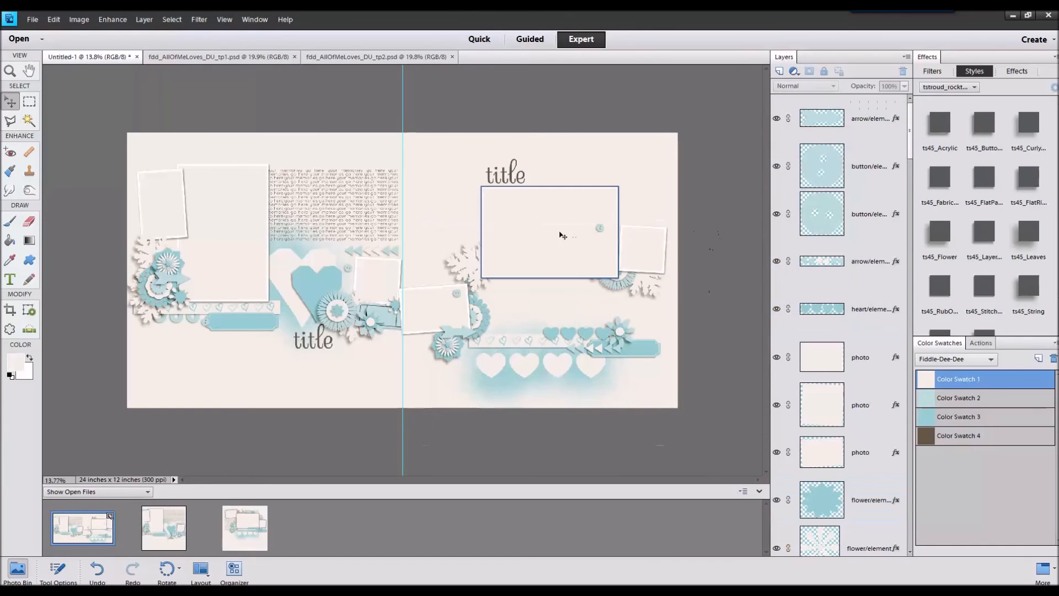
{"action": "left_click", "coordinate": [507, 172]}
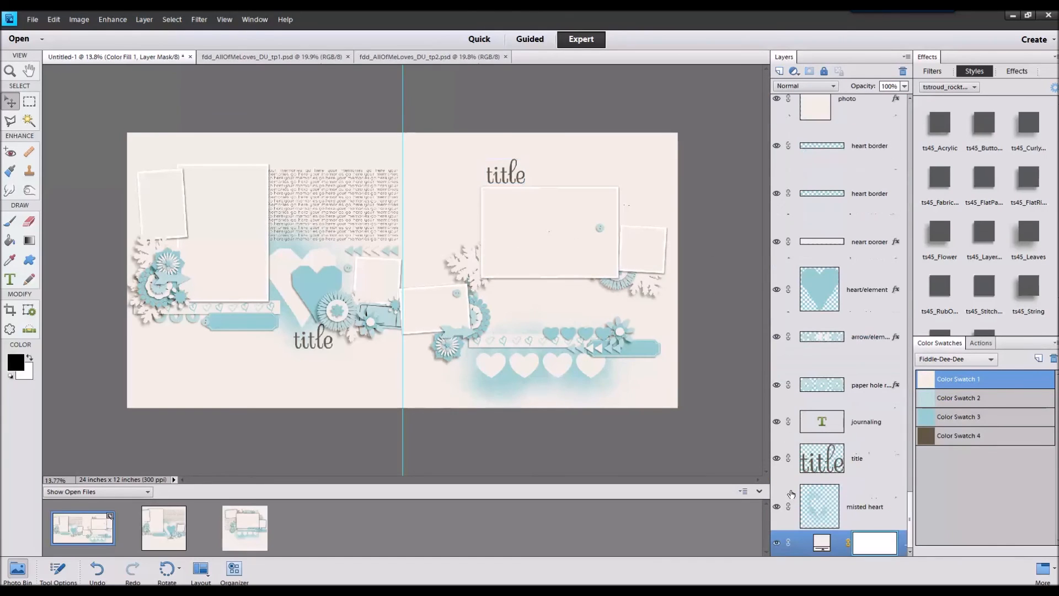
{"action": "left_click", "coordinate": [777, 460]}
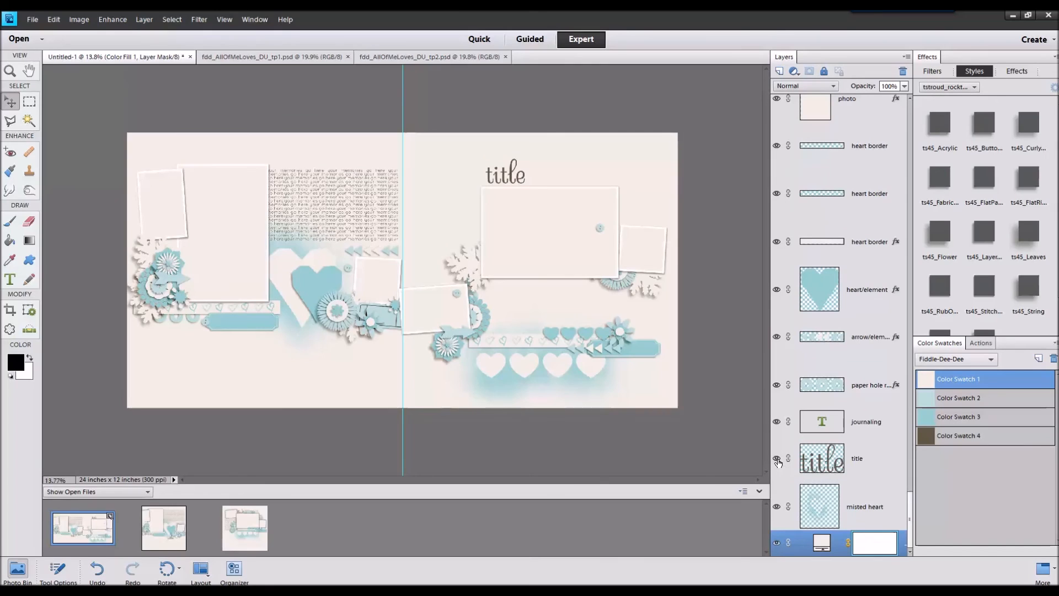
{"action": "left_click", "coordinate": [777, 460]}
{"action": "left_click", "coordinate": [717, 381]}
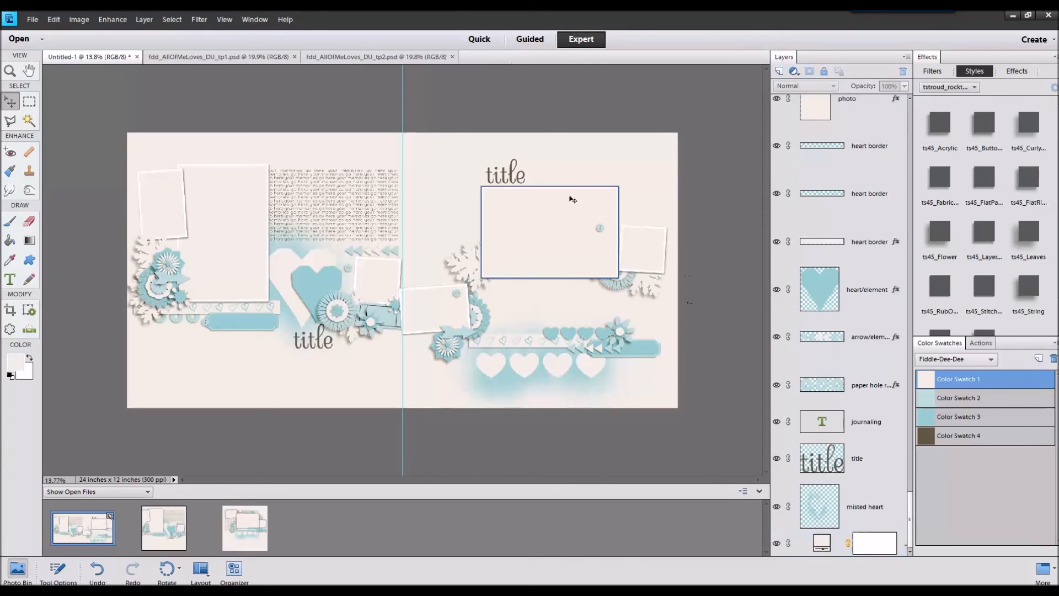
{"action": "left_click", "coordinate": [512, 175]}
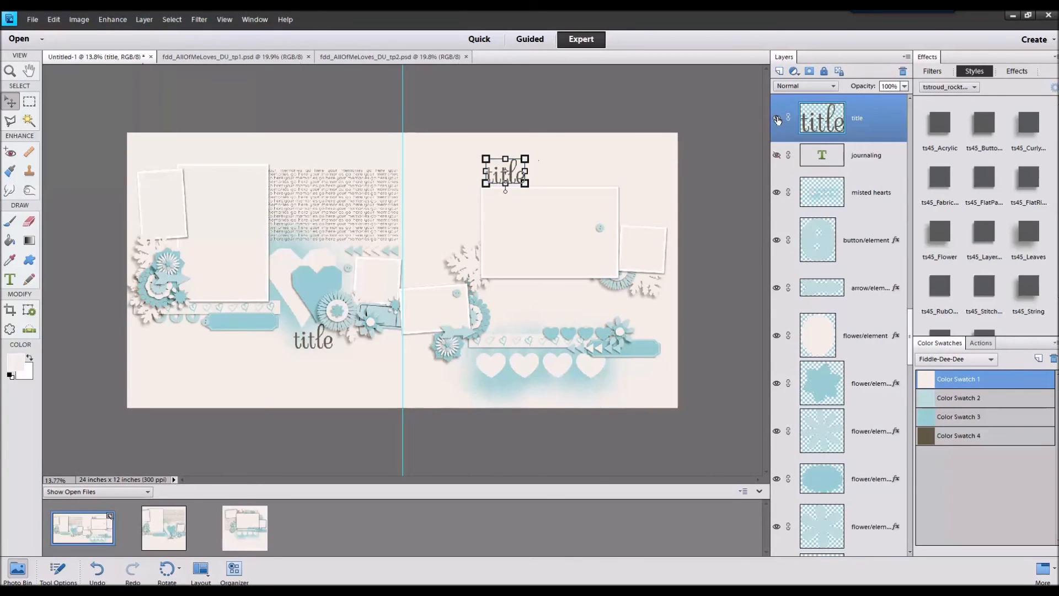
{"action": "left_click", "coordinate": [777, 120]}
- Enlarge the right page's large landscape photo and position it from the center guide across most of the page width
{"action": "left_click", "coordinate": [488, 189]}
{"action": "left_click_drag", "start_coordinate": [479, 186], "coordinate": [411, 139]}
{"action": "left_click_drag", "start_coordinate": [513, 209], "coordinate": [515, 237]}
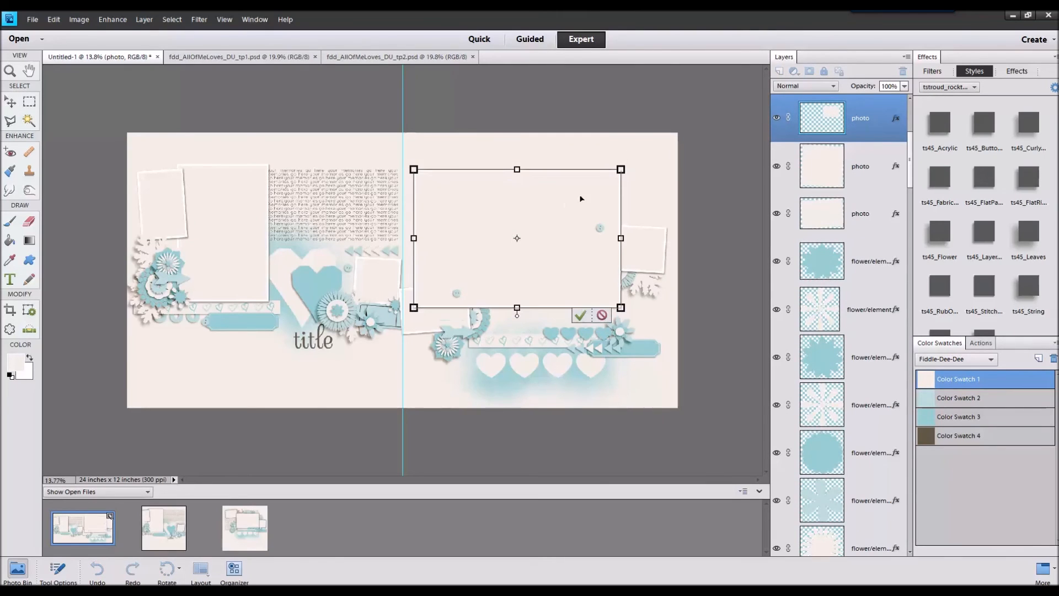
{"action": "left_click_drag", "start_coordinate": [621, 168], "coordinate": [640, 156]}
{"action": "mouse_move", "coordinate": [593, 227]}
{"action": "left_mouse_down"}
{"action": "mouse_move", "coordinate": [579, 219]}
{"action": "mouse_move", "coordinate": [588, 206]}
{"action": "left_mouse_up"}
{"action": "left_click_drag", "start_coordinate": [584, 246], "coordinate": [579, 258]}
{"action": "left_click", "coordinate": [588, 314]}
- Move the enlarged photo lower in the layer stack, behind the embellishments, and nudge it slightly upward
{"action": "left_click_drag", "start_coordinate": [861, 118], "coordinate": [860, 436]}
{"action": "left_click", "coordinate": [553, 234]}
{"action": "left_click", "coordinate": [697, 204]}
{"action": "left_click", "coordinate": [561, 248]}
{"action": "left_click_drag", "start_coordinate": [561, 247], "coordinate": [561, 242]}
- Unlink the right page's ticket and its outline from the cluster, link the two together, and move them to the large photo's lower-right corner
{"action": "scroll", "coordinate": [863, 130], "scroll_direction": "up", "scroll_amount": 1}
{"action": "left_click", "coordinate": [862, 130], "text": "ctrl"}
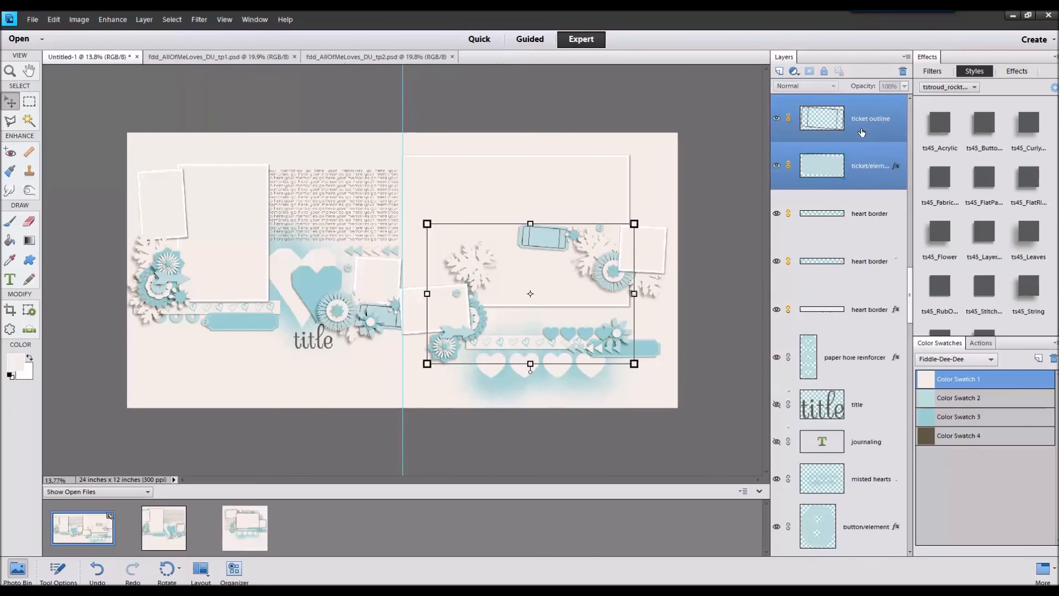
{"action": "right_click", "coordinate": [862, 130]}
{"action": "left_click", "coordinate": [893, 231]}
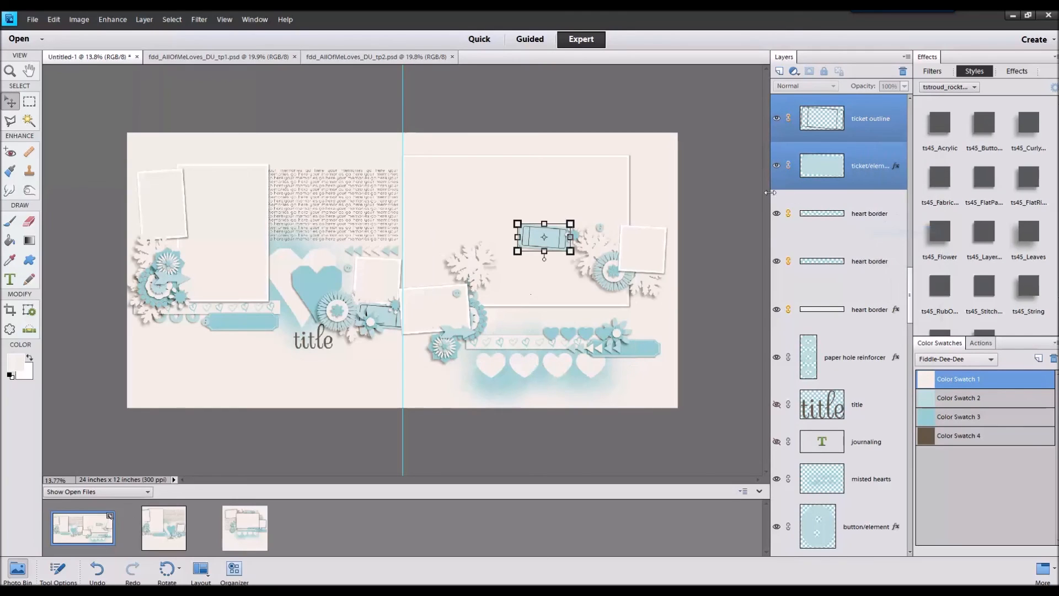
{"action": "right_click", "coordinate": [843, 134]}
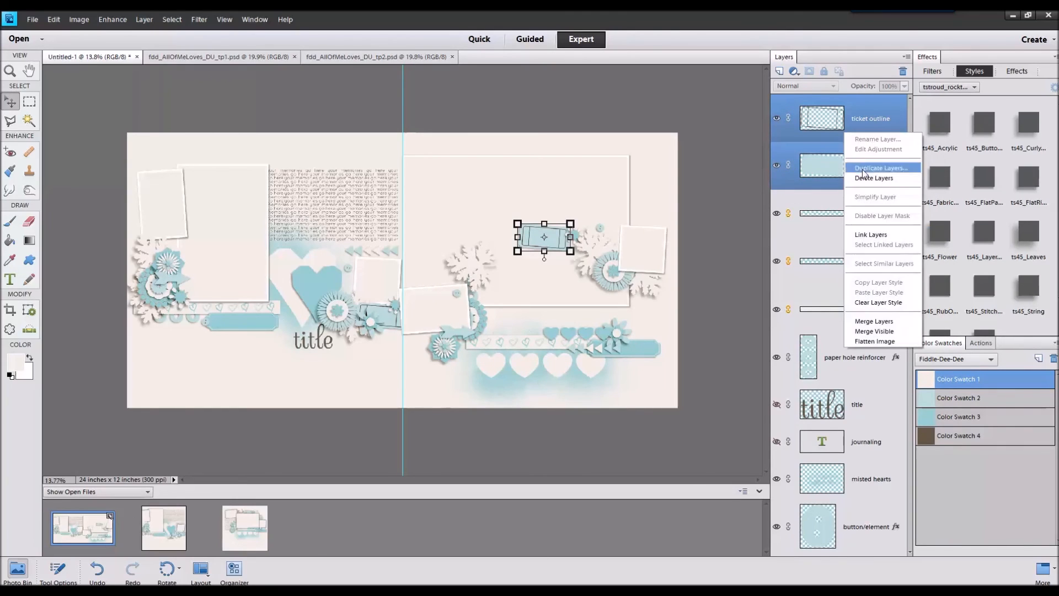
{"action": "left_click", "coordinate": [861, 231]}
{"action": "left_click_drag", "start_coordinate": [530, 244], "coordinate": [596, 330]}
{"action": "left_click", "coordinate": [718, 303]}
- Gather the leaf and small square photo near the large photo's lower-right corner and shift the linked flower cluster upward
{"action": "left_click_drag", "start_coordinate": [588, 258], "coordinate": [638, 308]}
{"action": "left_click", "coordinate": [716, 198]}
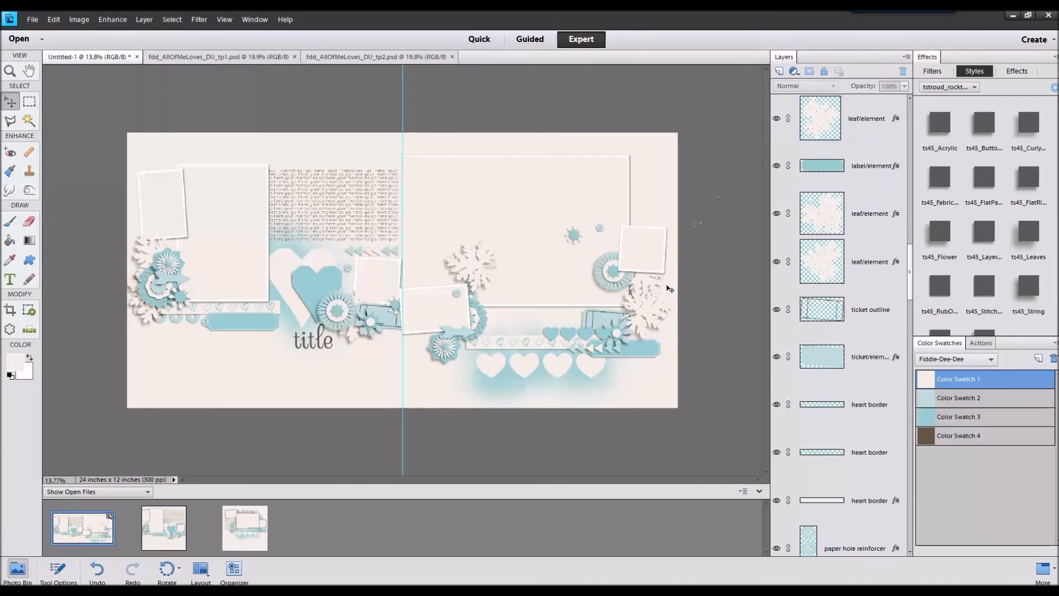
{"action": "left_click_drag", "start_coordinate": [640, 254], "coordinate": [615, 245]}
{"action": "left_click", "coordinate": [695, 219]}
{"action": "left_click", "coordinate": [696, 283]}
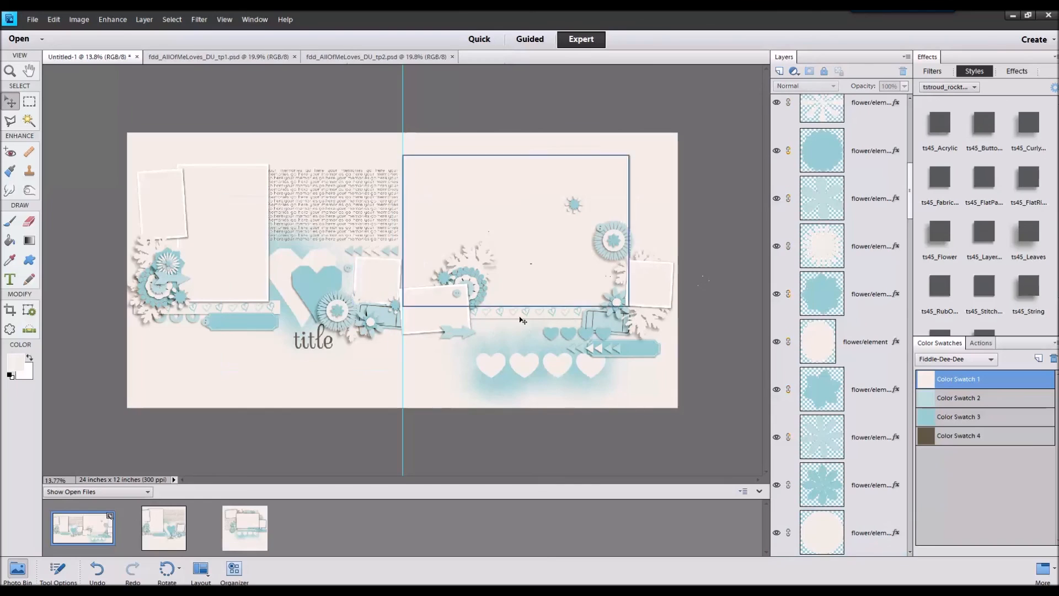
- Move the right page's label beneath the large photo beside the tilted photo, and shift the misted hearts up and toward the center guide
{"action": "left_click", "coordinate": [263, 322]}
{"action": "left_click", "coordinate": [636, 345]}
{"action": "left_click_drag", "start_coordinate": [636, 345], "coordinate": [515, 321]}
{"action": "left_click", "coordinate": [704, 270]}
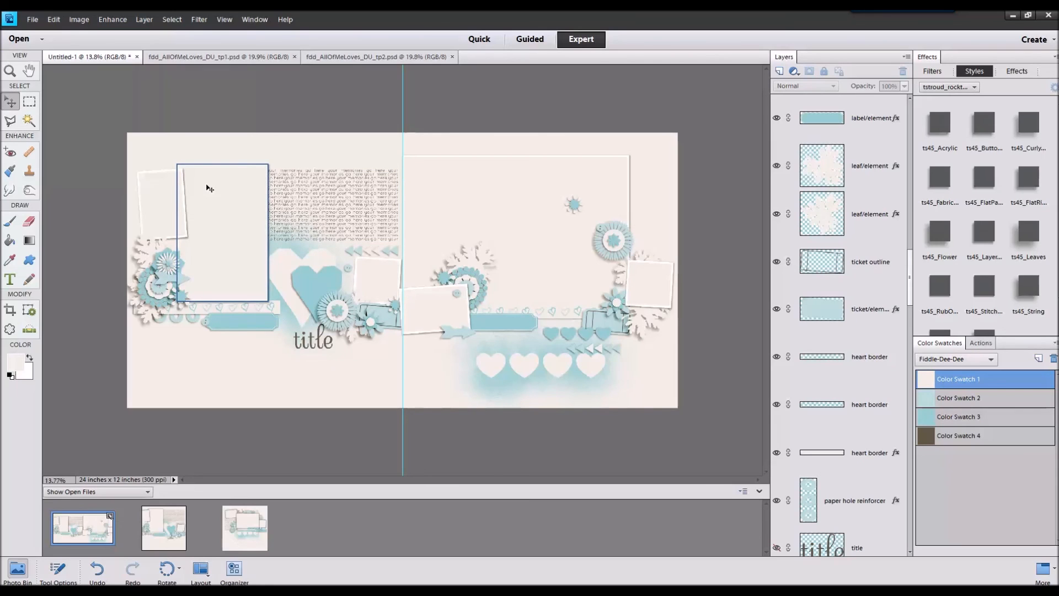
{"action": "left_click_drag", "start_coordinate": [507, 381], "coordinate": [460, 364]}
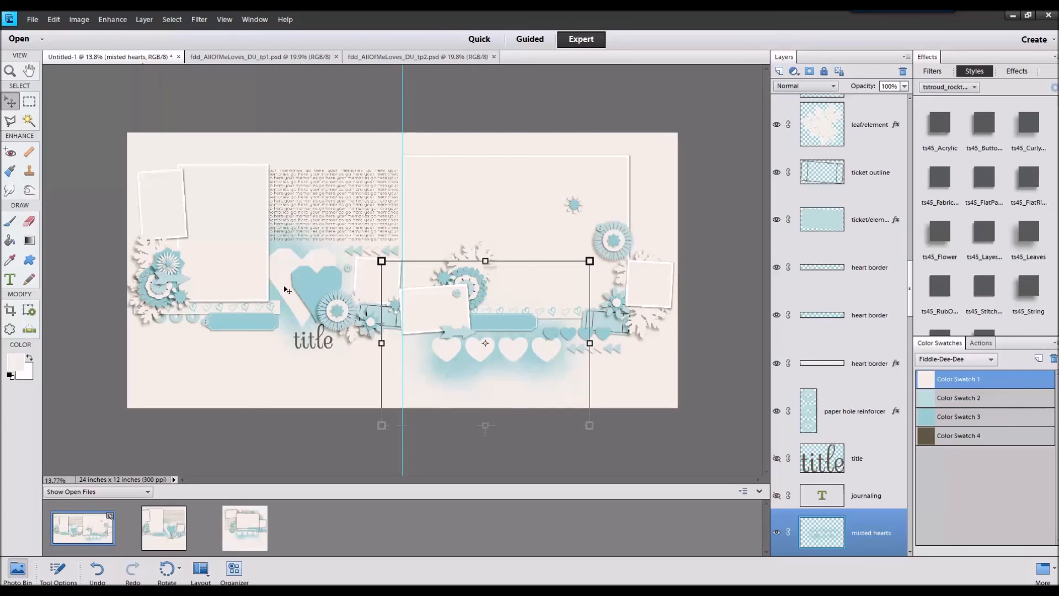
{"action": "left_click", "coordinate": [473, 366]}
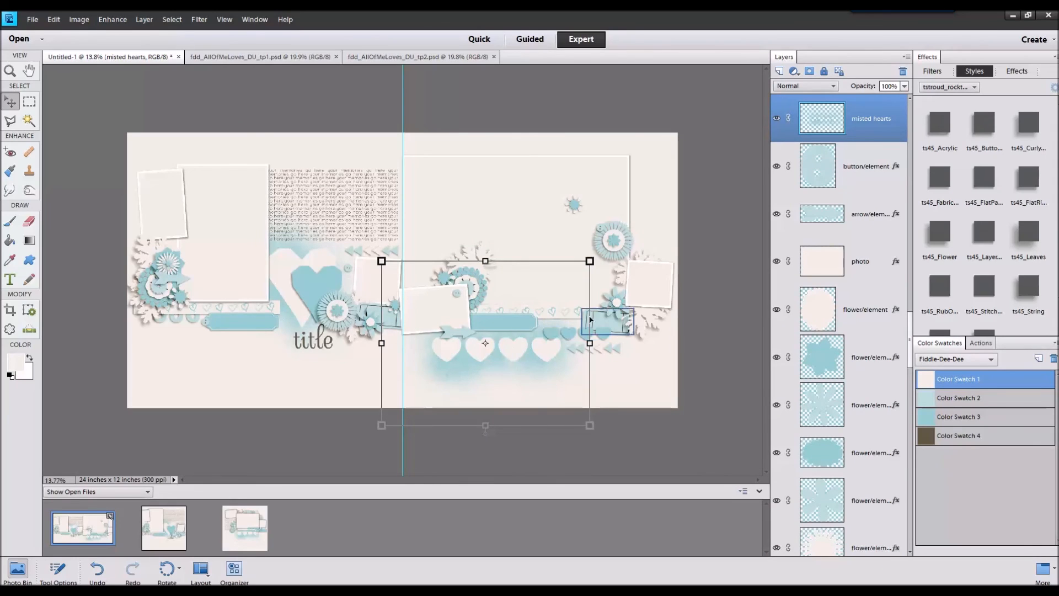
{"action": "left_click", "coordinate": [393, 326]}
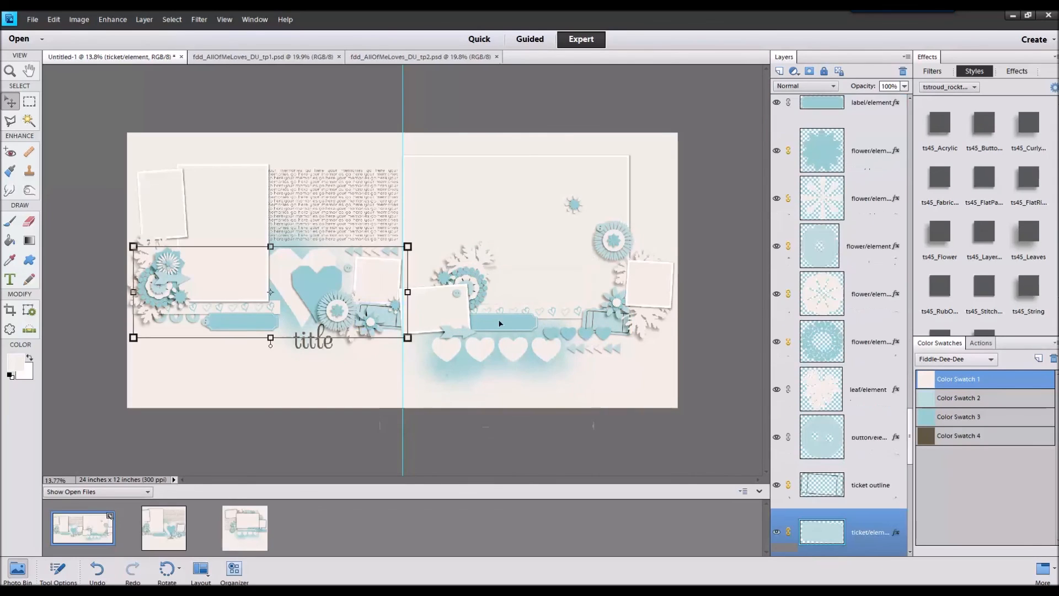
{"action": "left_click", "coordinate": [592, 319]}
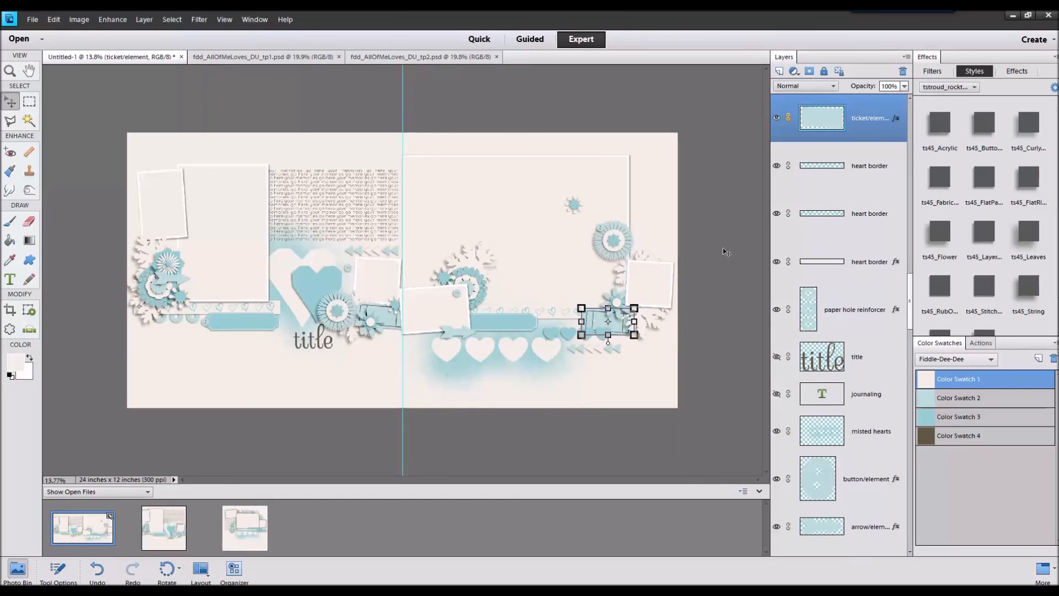
{"action": "left_click", "coordinate": [614, 241]}
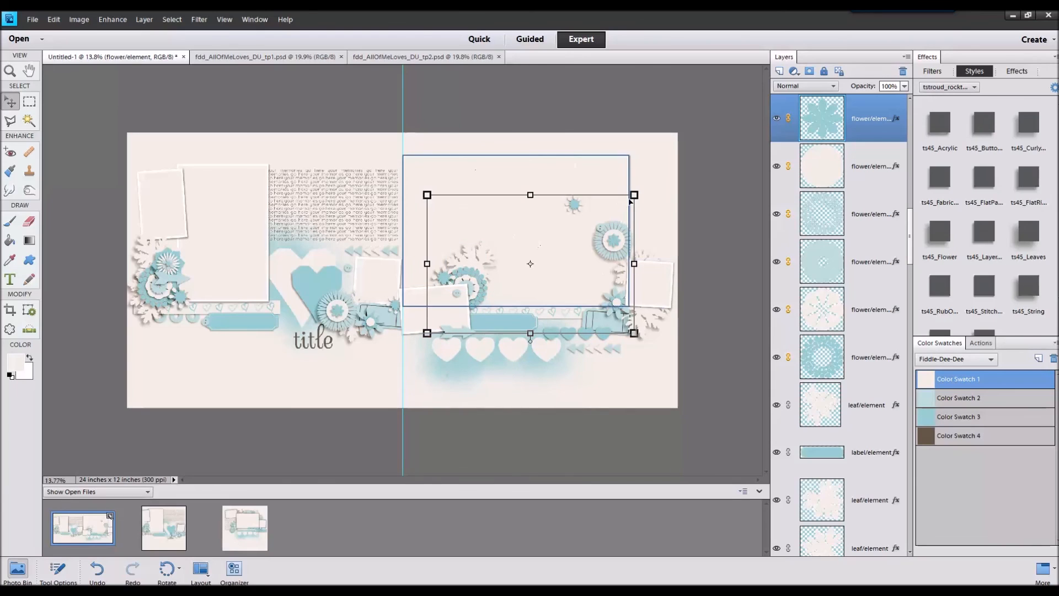
{"action": "left_click", "coordinate": [691, 181]}
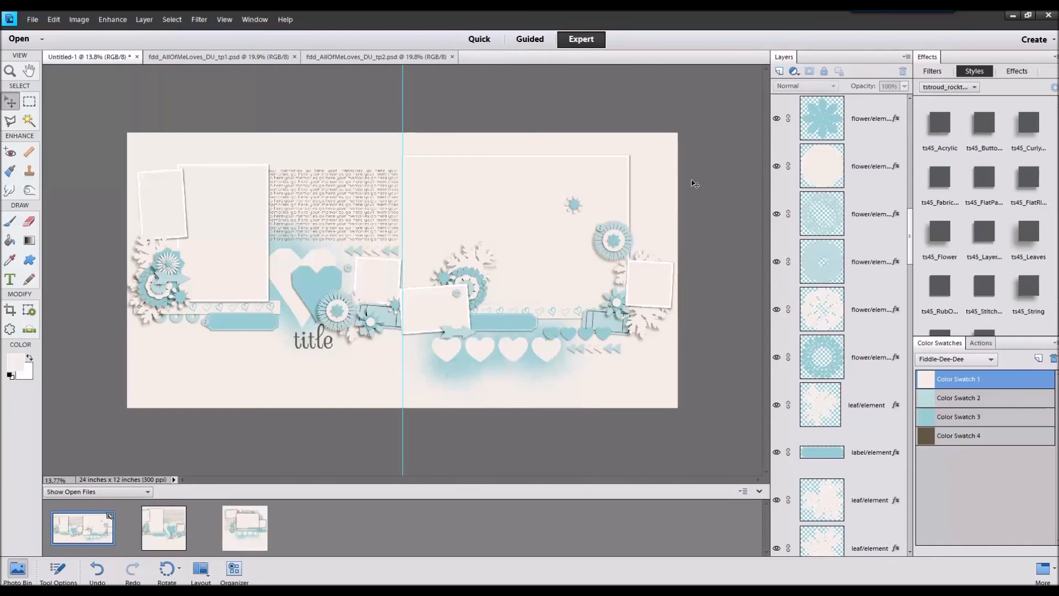